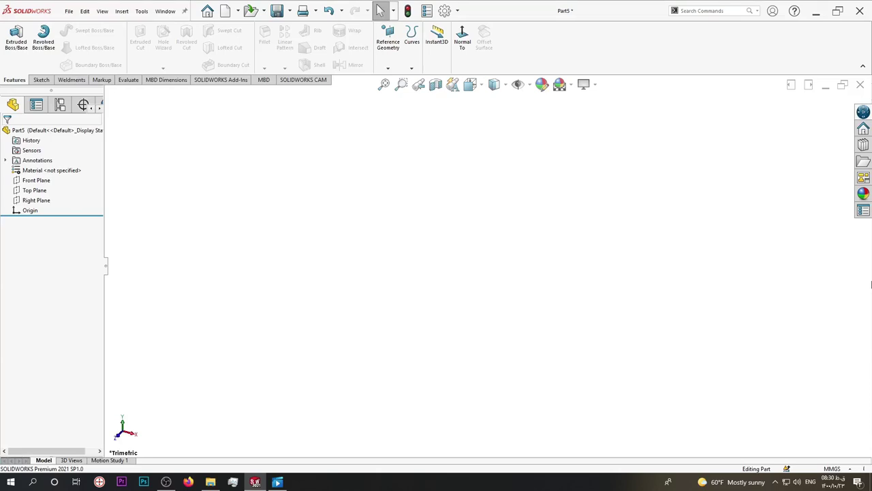
- Sketch an origin-centred circle on the Front Plane and dimension its diameter to 100 mm
{"action": "left_click", "coordinate": [36, 180]}
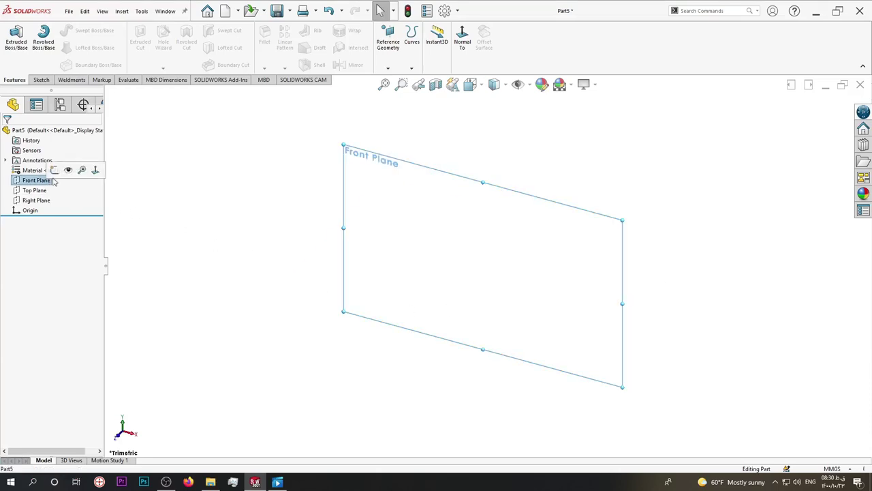
{"action": "left_click", "coordinate": [95, 170]}
{"action": "left_click", "coordinate": [86, 30]}
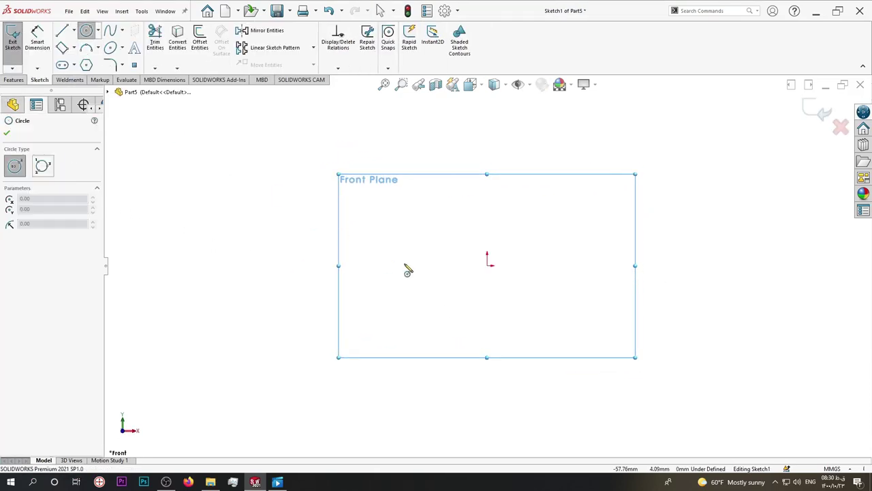
{"action": "left_click", "coordinate": [486, 264]}
{"action": "left_click", "coordinate": [410, 267]}
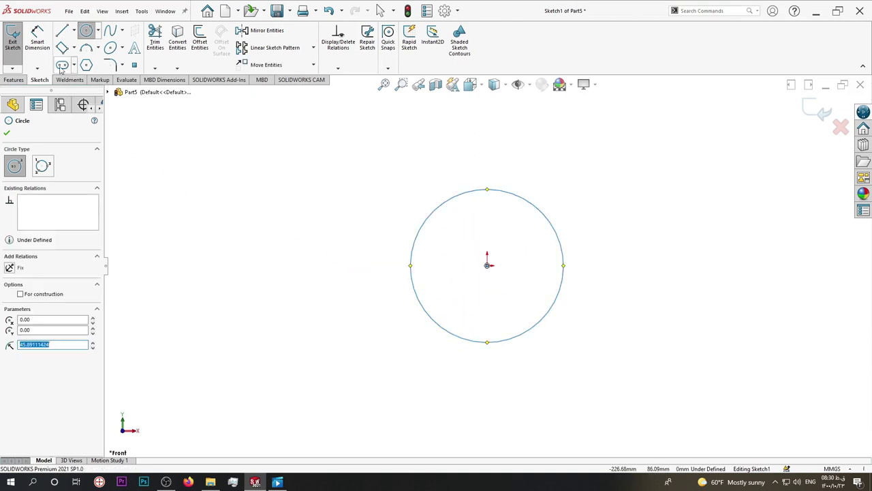
{"action": "key", "text": "Escape"}
{"action": "left_click", "coordinate": [415, 279]}
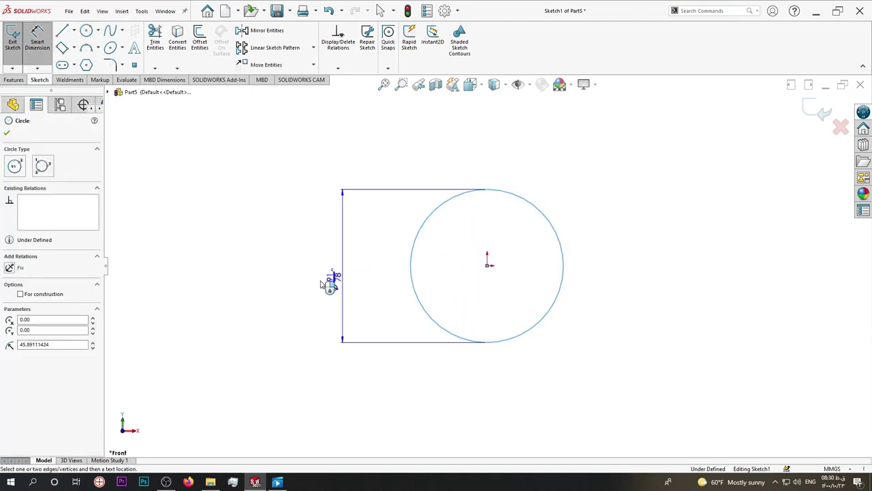
{"action": "left_click", "coordinate": [308, 282]}
{"action": "type", "text": "100"}
{"action": "key", "text": "Return"}
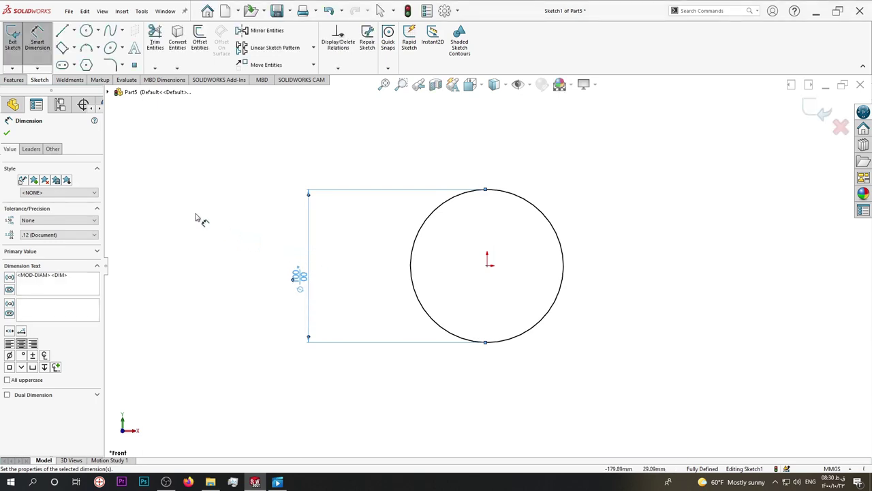
{"action": "left_click", "coordinate": [13, 80]}
- Extrude the circle as Boss-Extrude1, then edit its depth to 400 mm
{"action": "left_click", "coordinate": [16, 41]}
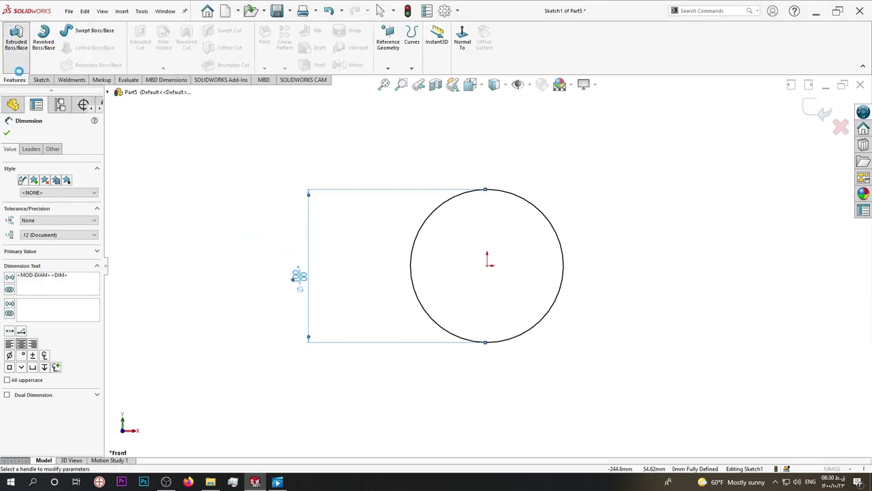
{"action": "type", "text": "100"}
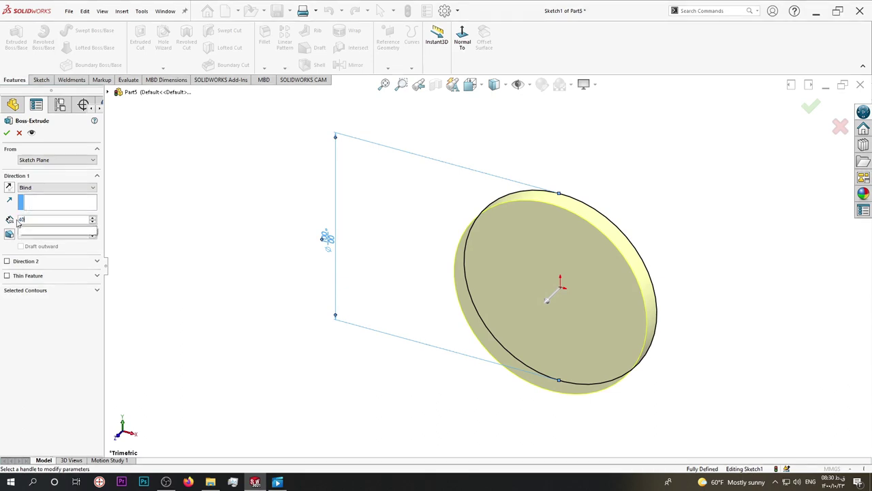
{"action": "key", "text": "Return"}
{"action": "scroll", "coordinate": [426, 417], "scroll_direction": "up", "scroll_amount": 3}
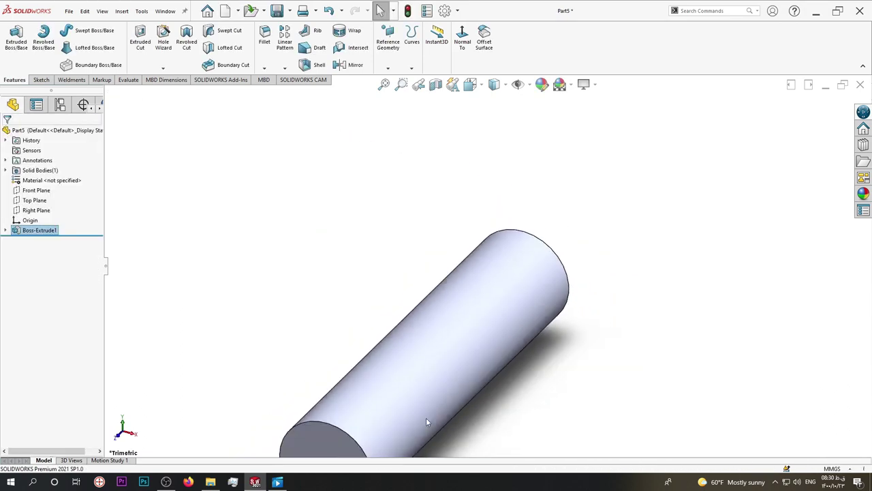
{"action": "scroll", "coordinate": [487, 390], "scroll_direction": "up", "scroll_amount": 2}
{"action": "left_click", "coordinate": [39, 230]}
{"action": "left_click", "coordinate": [45, 203]}
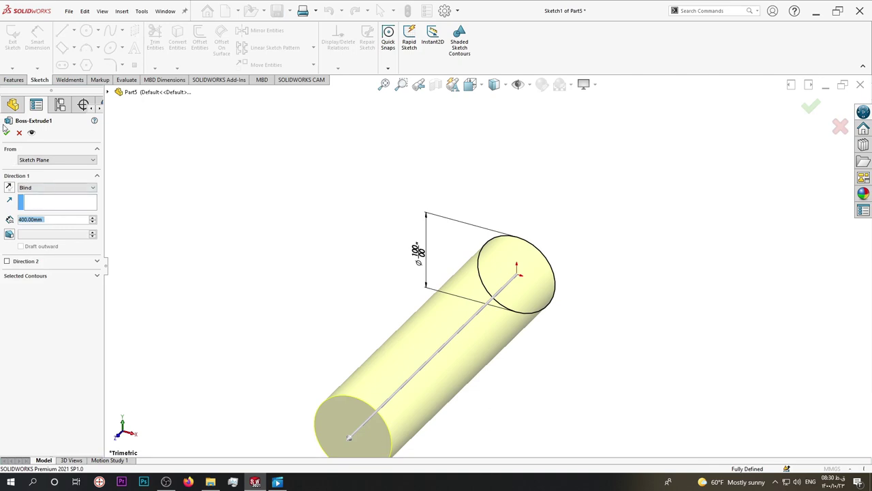
{"action": "left_click", "coordinate": [6, 131]}
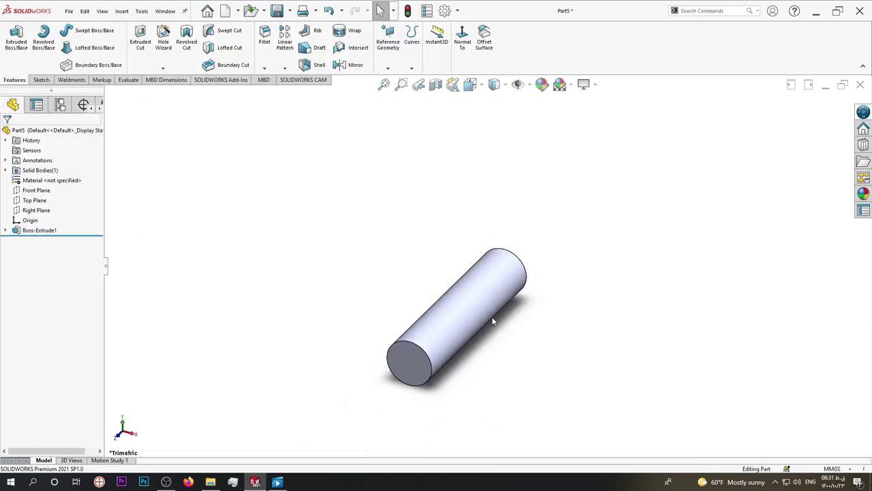
- On a new Top Plane sketch, draw a midpoint line from the origin along the cylinder's top edge
{"action": "left_click", "coordinate": [34, 200]}
{"action": "left_click", "coordinate": [68, 182]}
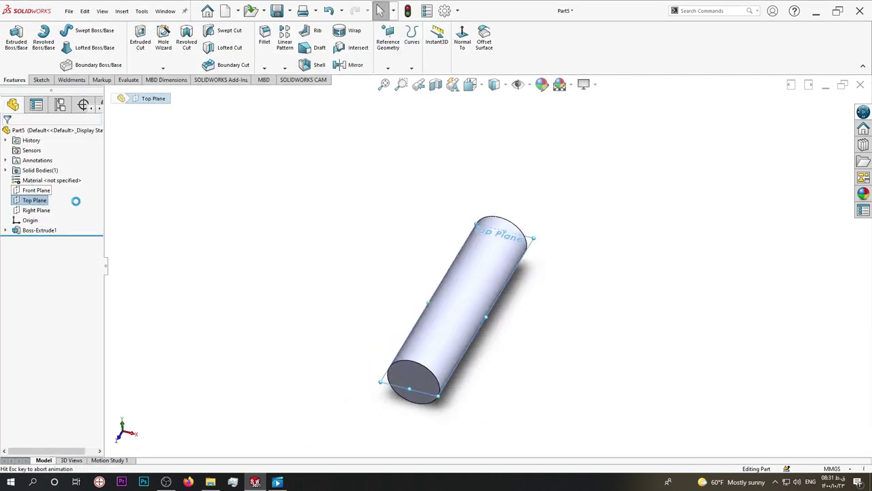
{"action": "scroll", "coordinate": [553, 171], "scroll_direction": "down", "scroll_amount": 2}
{"action": "scroll", "coordinate": [514, 156], "scroll_direction": "down", "scroll_amount": 2}
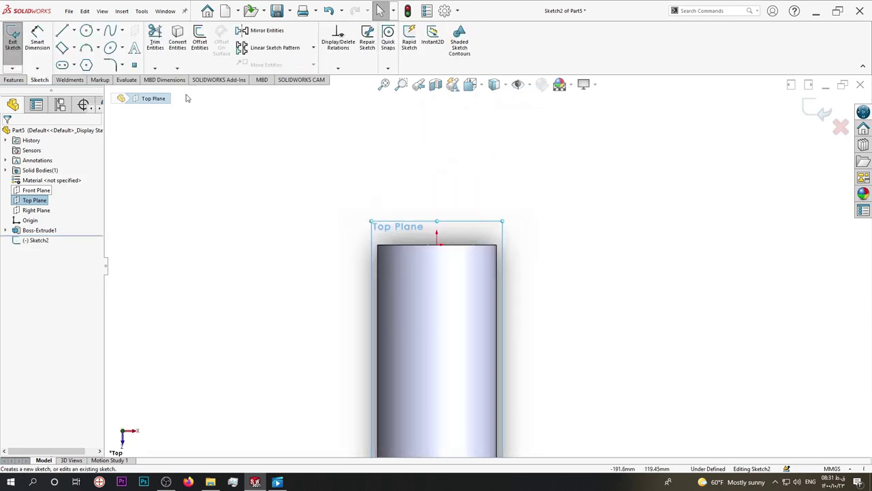
{"action": "left_click", "coordinate": [73, 31]}
{"action": "left_click", "coordinate": [83, 66]}
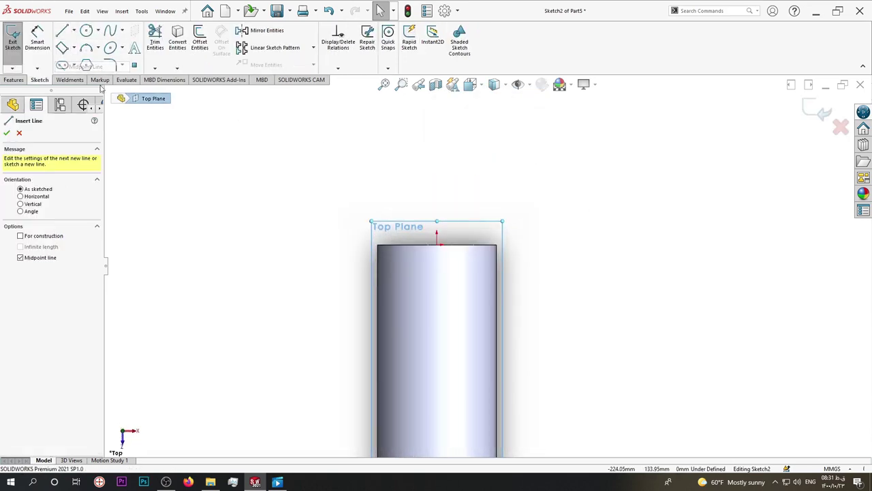
{"action": "left_click", "coordinate": [436, 244]}
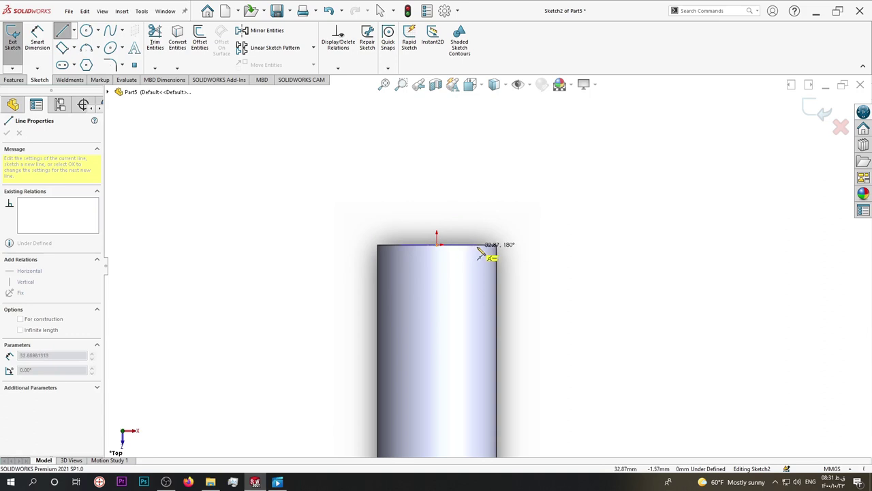
{"action": "left_click", "coordinate": [478, 244]}
{"action": "right_click", "coordinate": [480, 253]}
{"action": "left_click", "coordinate": [496, 253]}
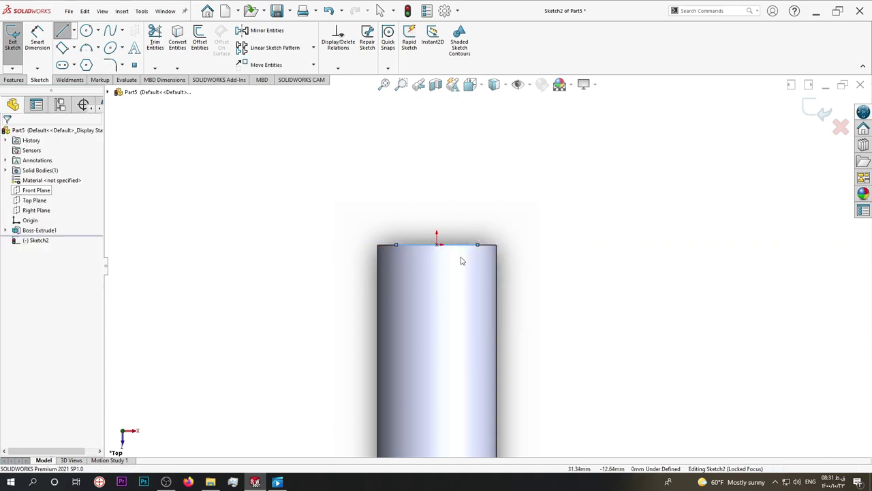
- Dimension the top-edge line to 90 mm
{"action": "right_click", "coordinate": [286, 186]}
{"action": "left_click", "coordinate": [360, 167]}
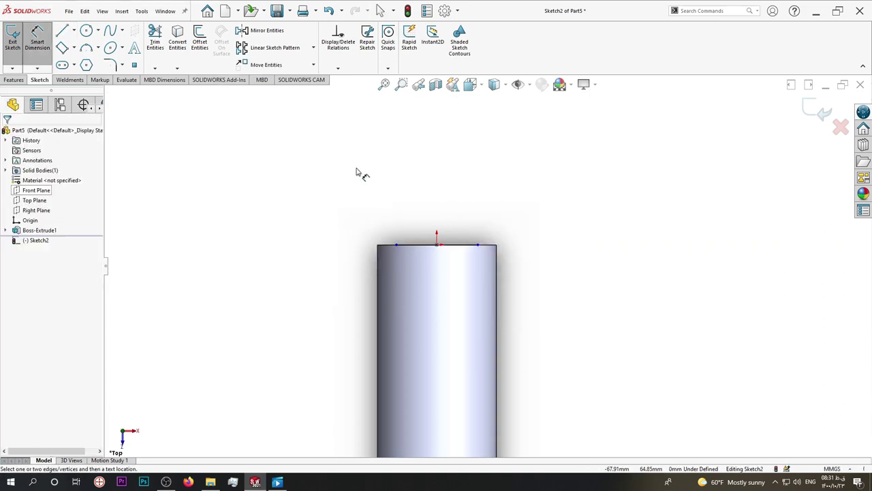
{"action": "left_click", "coordinate": [450, 249]}
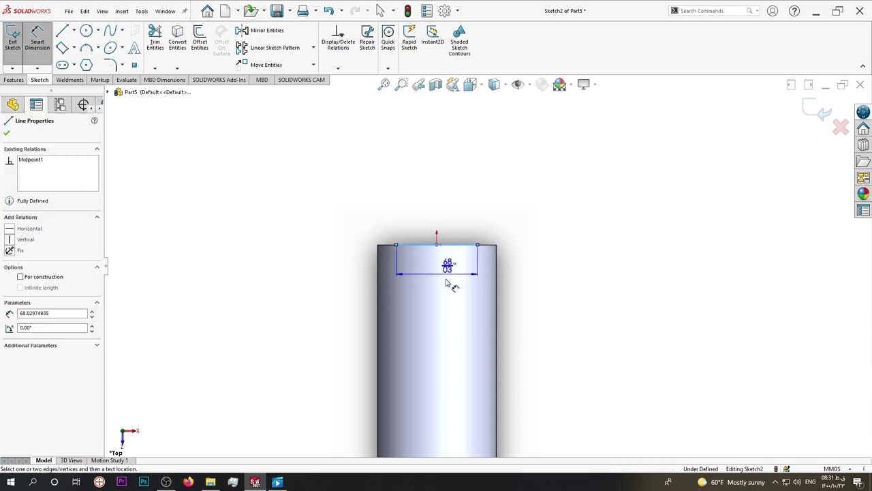
{"action": "left_click", "coordinate": [446, 293]}
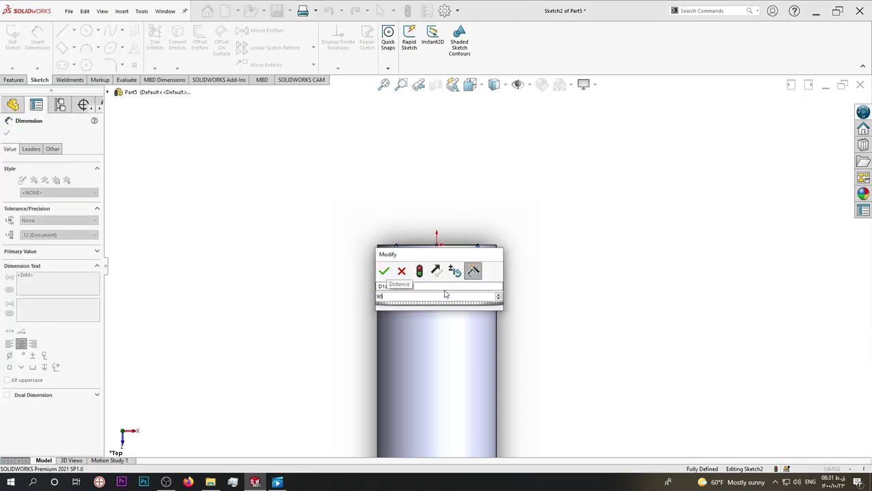
{"action": "left_click", "coordinate": [384, 270]}
{"action": "scroll", "coordinate": [456, 218], "scroll_direction": "down", "scroll_amount": 3}
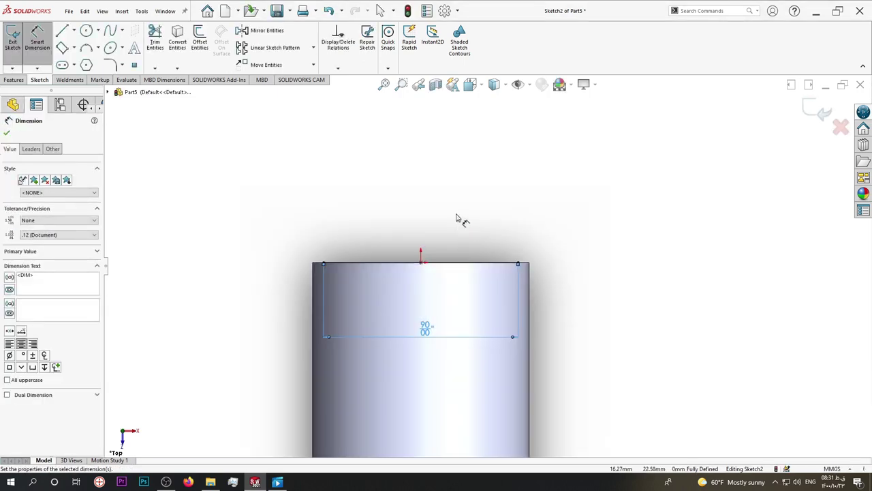
{"action": "left_click", "coordinate": [86, 30]}
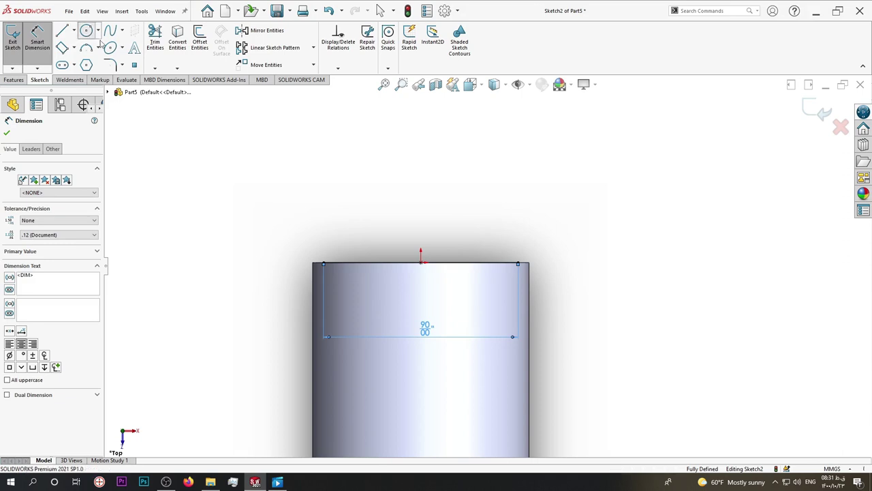
- Draw two concentric circles above the cylinder's top edge
{"action": "left_click", "coordinate": [421, 136]}
{"action": "left_click", "coordinate": [432, 172]}
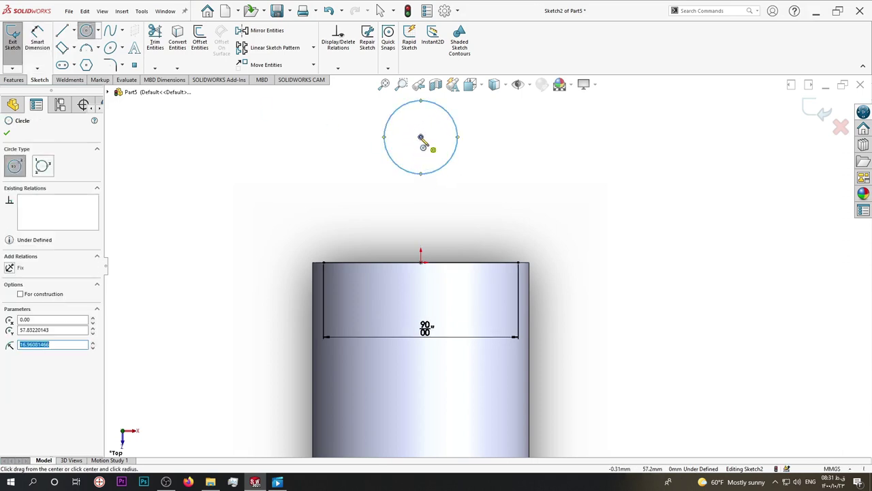
{"action": "left_click", "coordinate": [420, 137]}
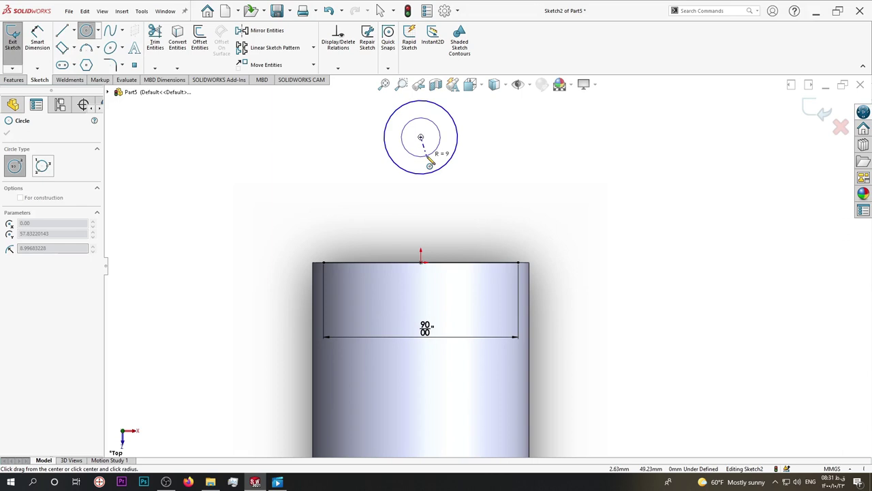
{"action": "left_click", "coordinate": [447, 185]}
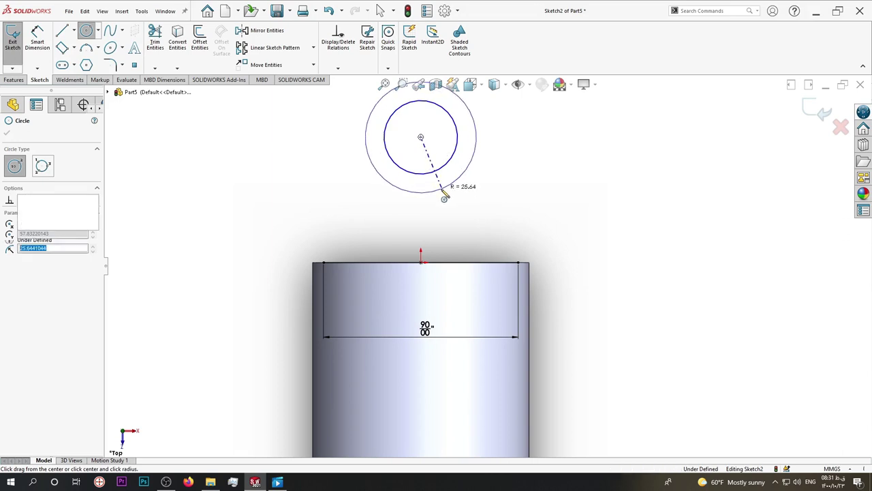
- Dimension the circles' centre 45 mm from the top line's midpoint
{"action": "left_click", "coordinate": [41, 41]}
{"action": "left_click", "coordinate": [455, 153]}
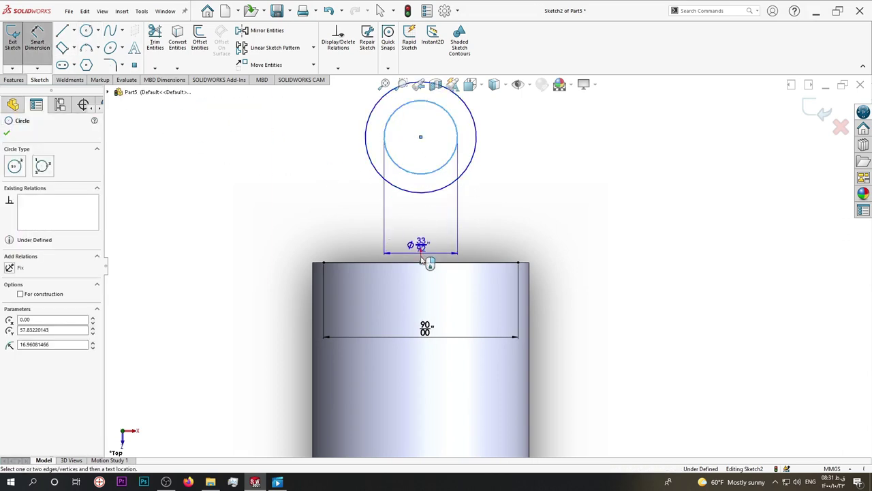
{"action": "left_click", "coordinate": [421, 262]}
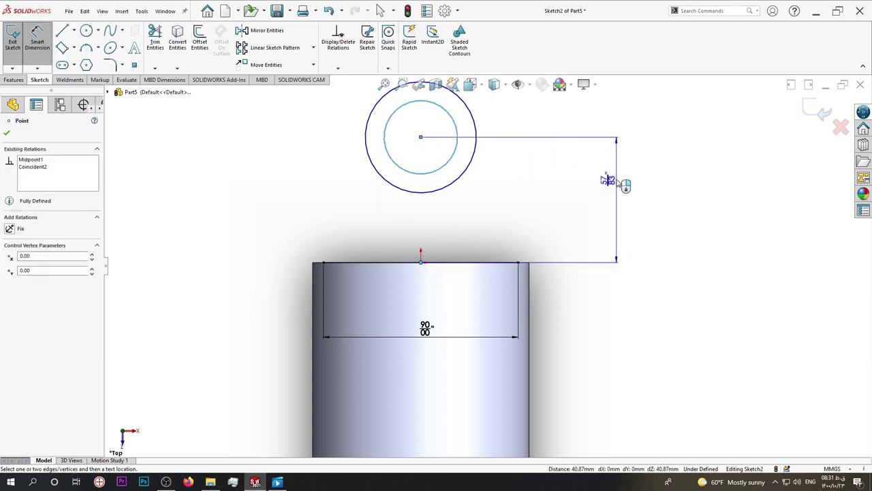
{"action": "left_click", "coordinate": [617, 182]}
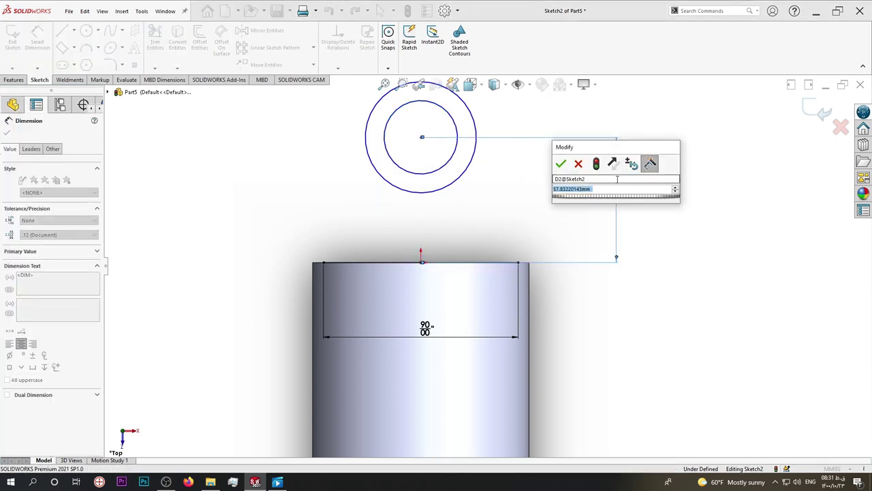
{"action": "key", "text": "Return"}
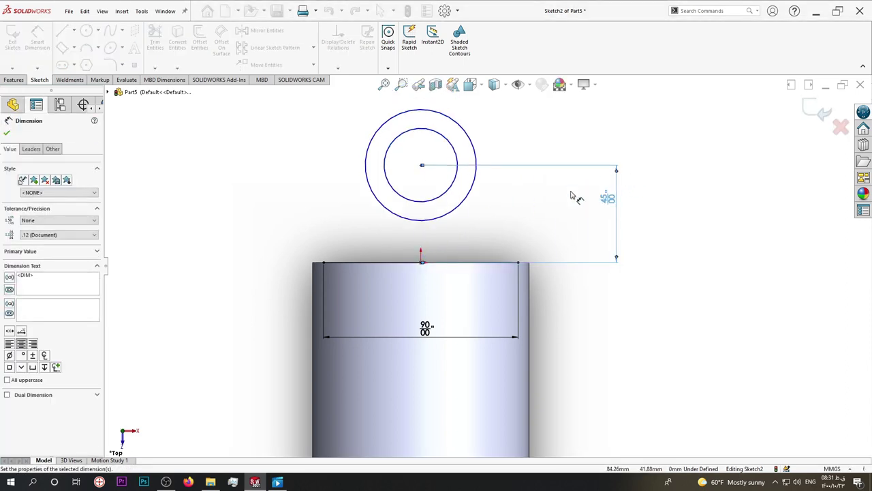
- Draw side lines from the outer circle down to the top edge's left and right corners
{"action": "key", "text": "l"}
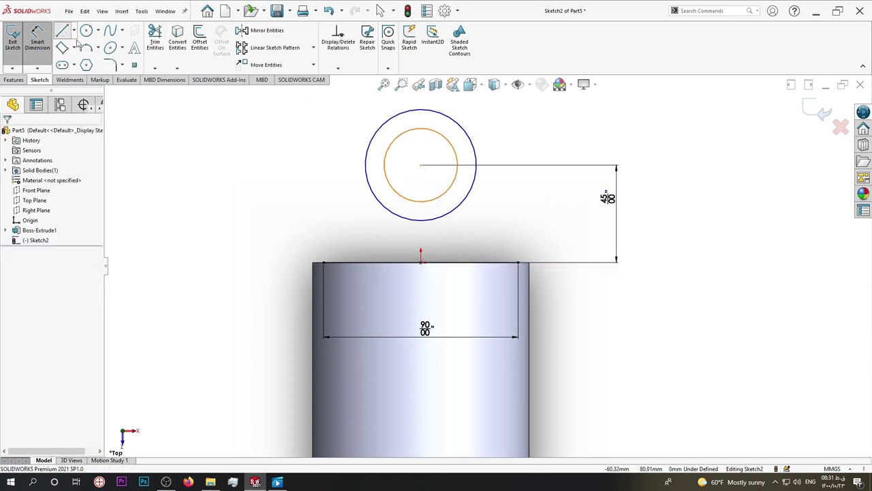
{"action": "left_click", "coordinate": [366, 156]}
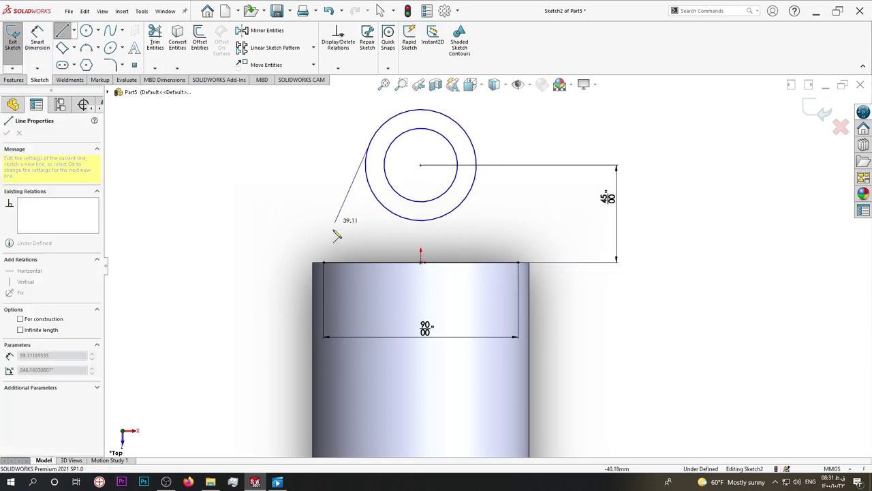
{"action": "left_click", "coordinate": [324, 263]}
{"action": "right_click", "coordinate": [325, 263]}
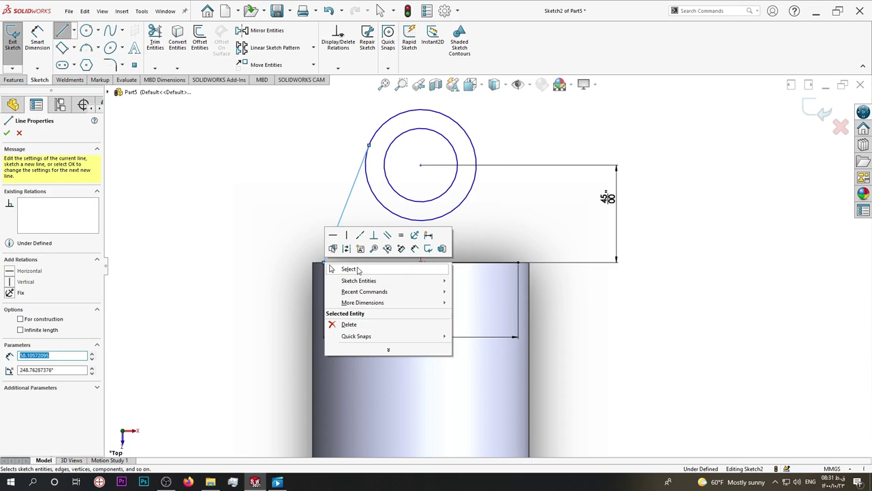
{"action": "left_click", "coordinate": [337, 268]}
{"action": "left_click", "coordinate": [63, 30]}
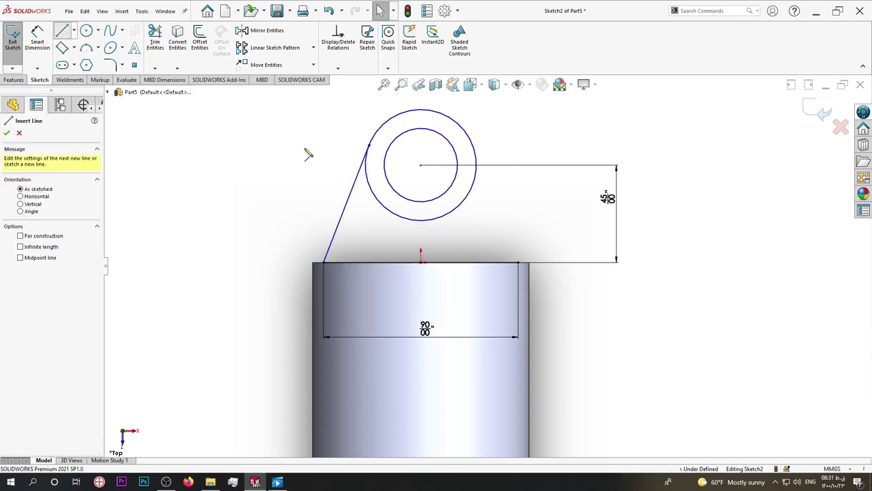
{"action": "left_click", "coordinate": [477, 146]}
{"action": "left_click", "coordinate": [518, 263]}
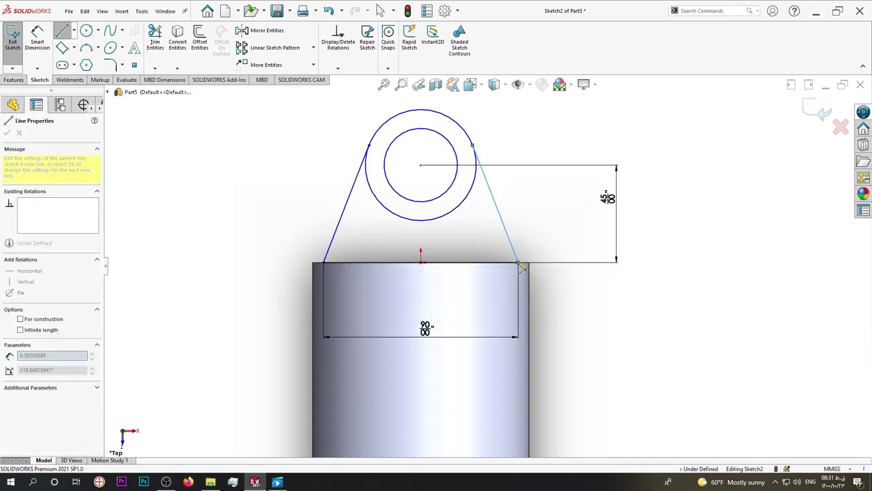
{"action": "right_click", "coordinate": [519, 263]}
{"action": "left_click", "coordinate": [535, 269]}
{"action": "scroll", "coordinate": [377, 148], "scroll_direction": "down", "scroll_amount": 3}
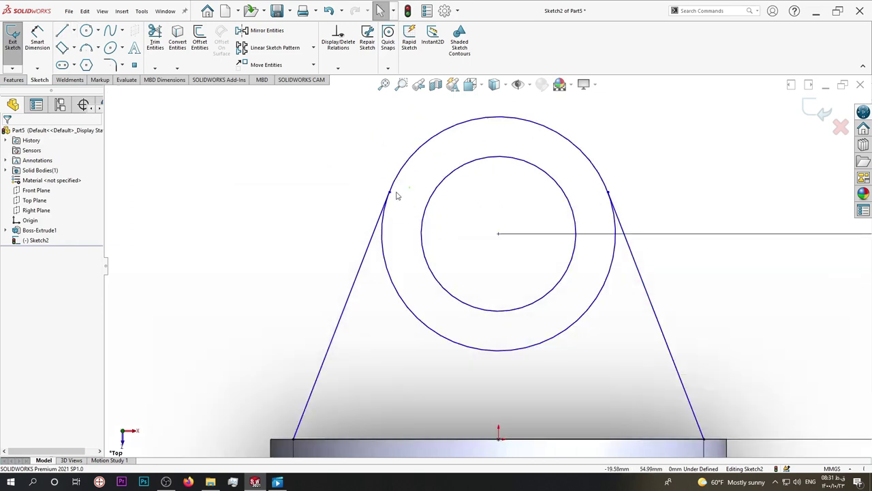
- Make both side lines tangent to the outer circle
{"action": "left_click", "coordinate": [382, 208]}
{"action": "left_click", "coordinate": [392, 184], "text": "ctrl"}
{"action": "left_click", "coordinate": [399, 175]}
{"action": "left_click", "coordinate": [509, 183]}
{"action": "left_click", "coordinate": [619, 218]}
{"action": "left_click", "coordinate": [606, 187], "text": "ctrl"}
{"action": "left_click", "coordinate": [626, 170]}
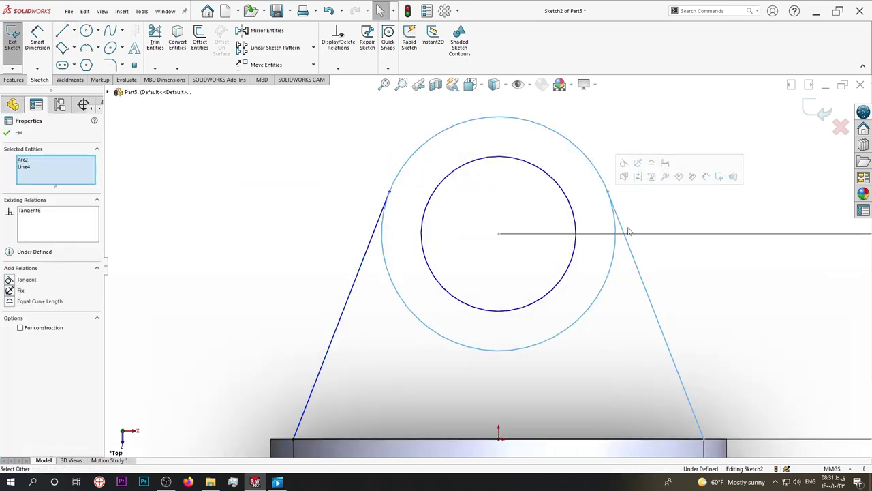
{"action": "left_click", "coordinate": [580, 254]}
{"action": "scroll", "coordinate": [487, 258], "scroll_direction": "up", "scroll_amount": 2}
{"action": "right_click", "coordinate": [271, 179]}
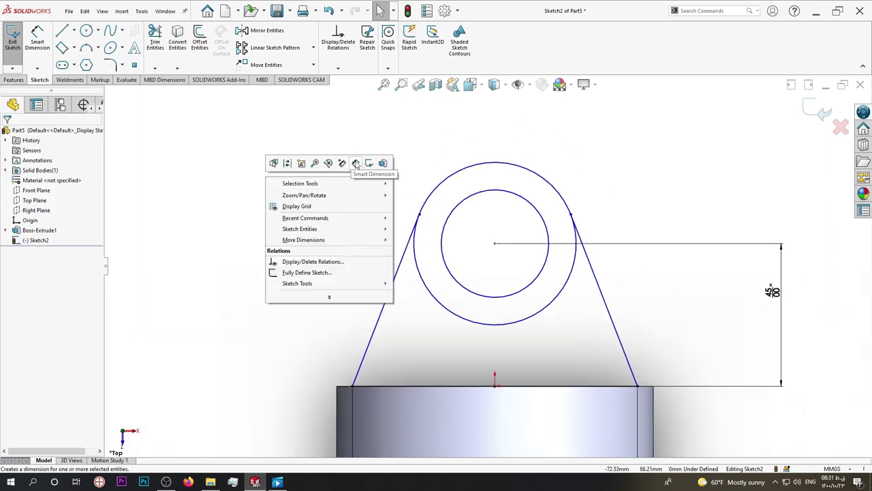
- Dimension the inner circle to 20 mm diameter and the outer circle to 60 mm
{"action": "left_click", "coordinate": [362, 163]}
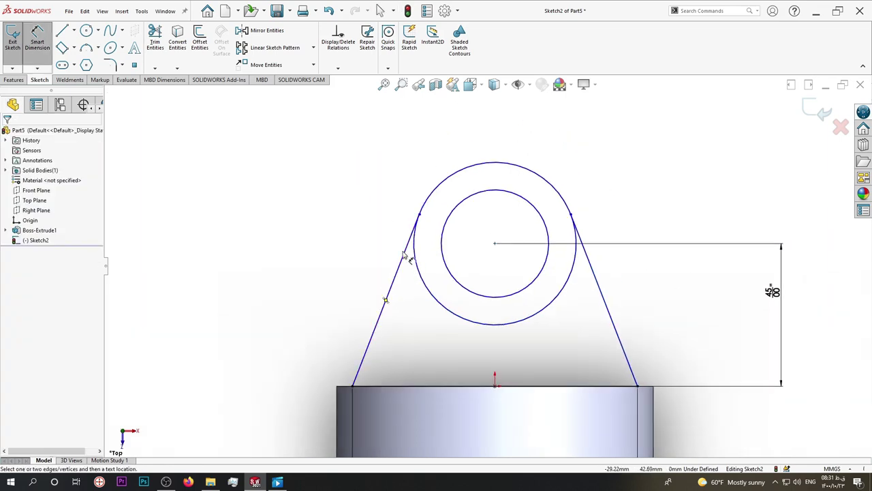
{"action": "left_click", "coordinate": [444, 266]}
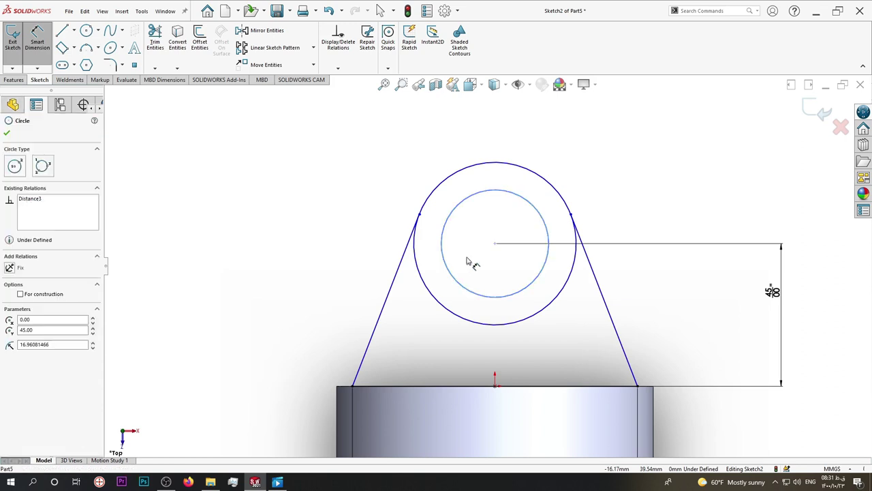
{"action": "left_click", "coordinate": [464, 256]}
{"action": "key", "text": "Return"}
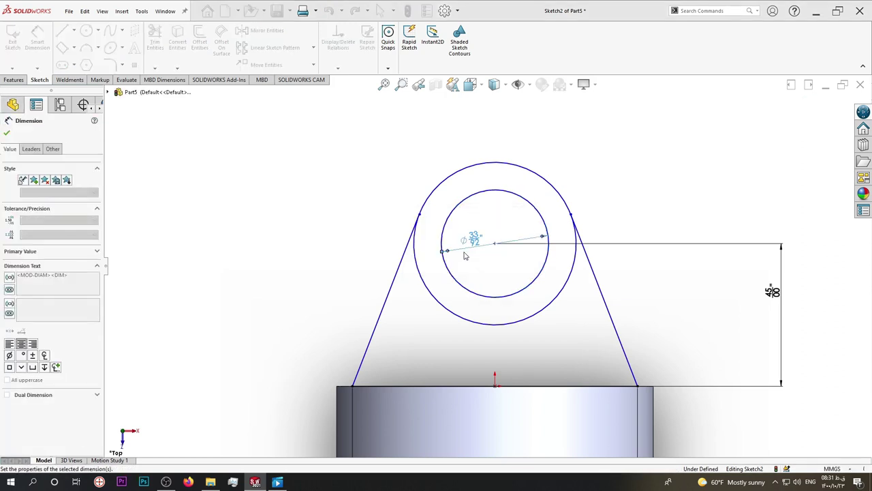
{"action": "left_click", "coordinate": [419, 256]}
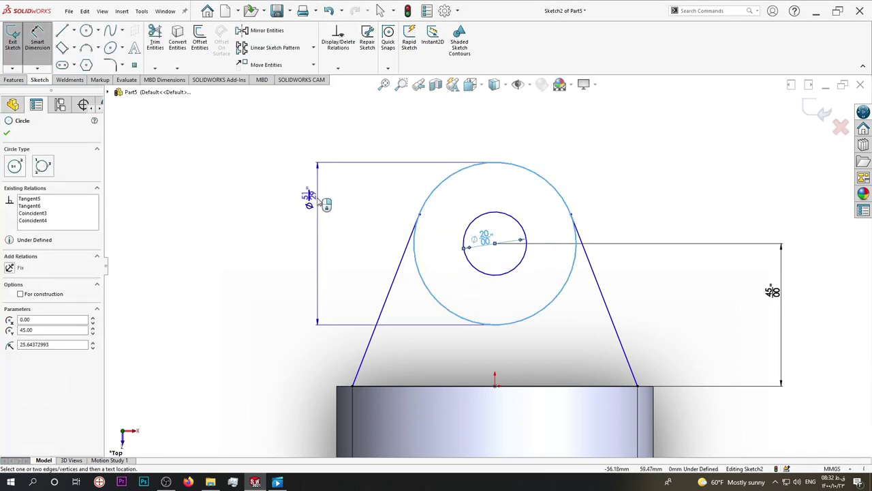
{"action": "left_click", "coordinate": [314, 198]}
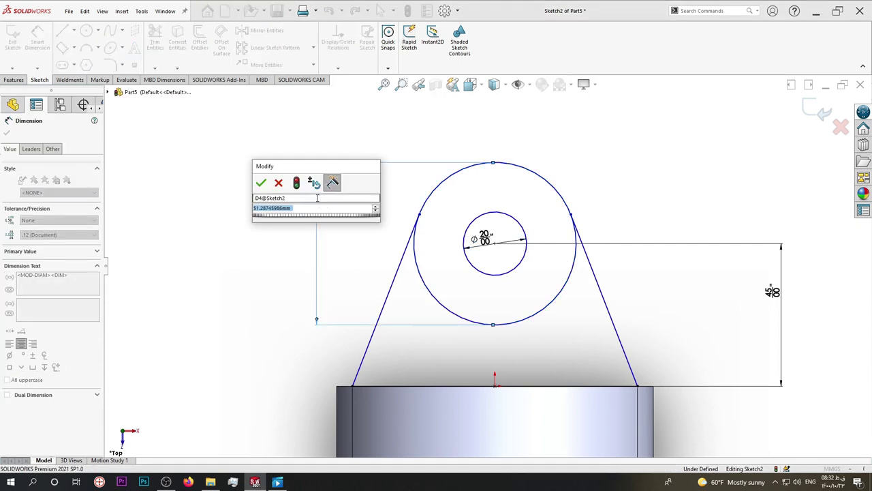
{"action": "type", "text": "60"}
{"action": "key", "text": "Return"}
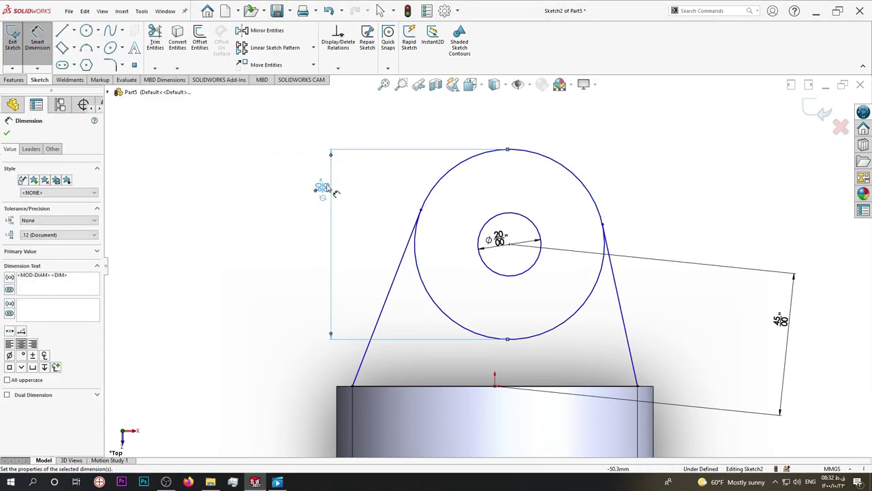
{"action": "key", "text": "Escape"}
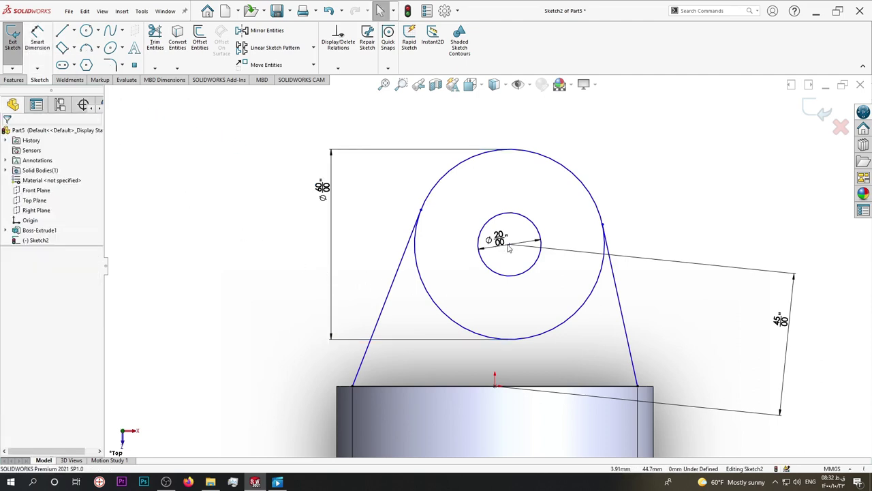
- Select the small Ø20 circle together with the origin sketch point
{"action": "left_click", "coordinate": [496, 387]}
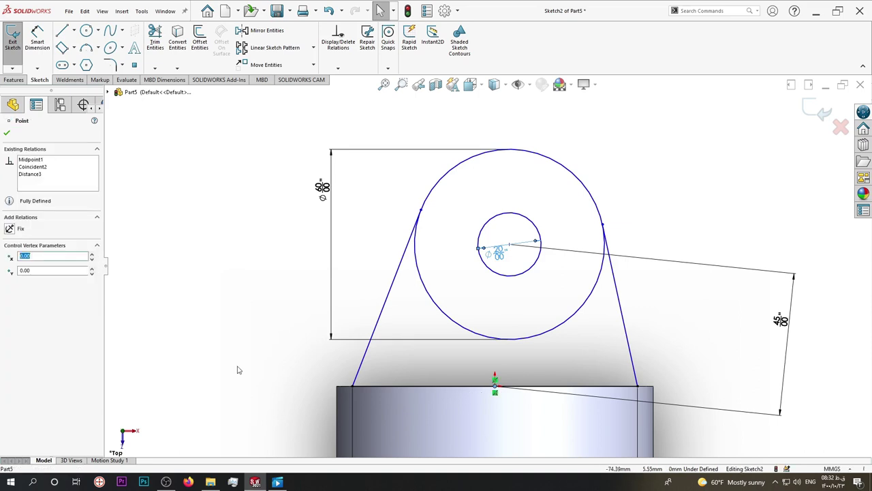
{"action": "key", "text": "Escape"}
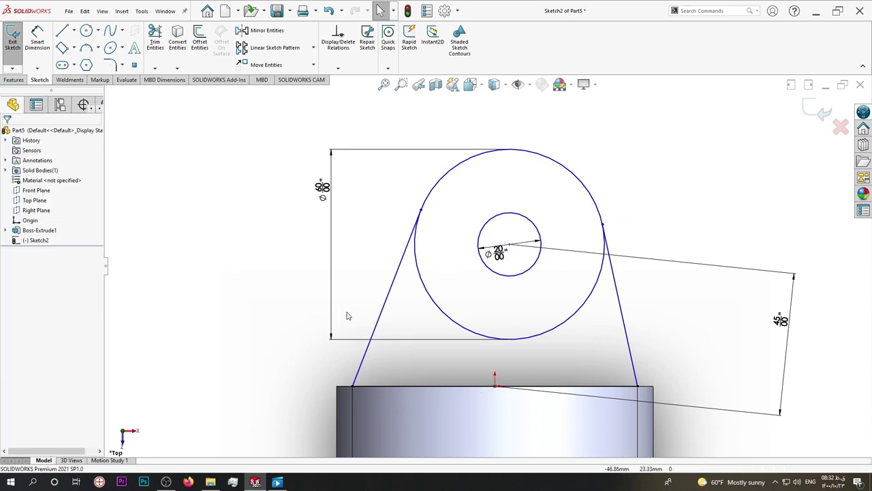
{"action": "left_click", "coordinate": [510, 249]}
{"action": "key", "text": "Escape"}
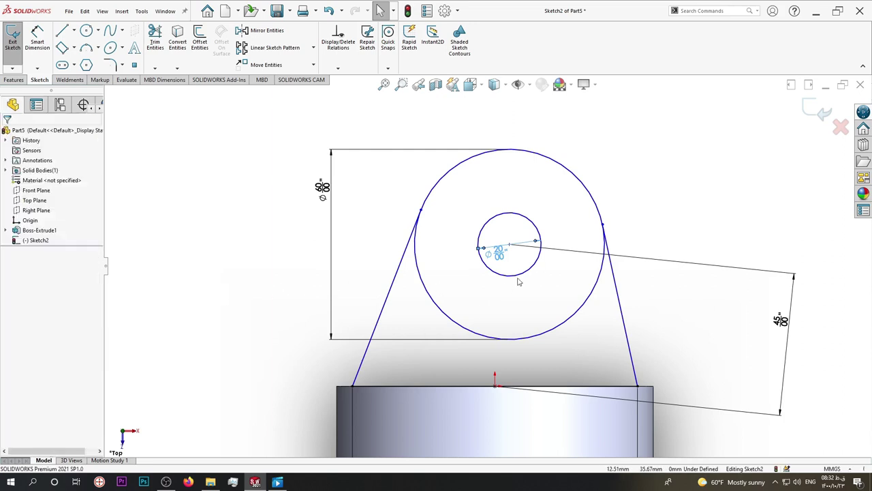
{"action": "left_click", "coordinate": [517, 282]}
{"action": "left_click", "coordinate": [507, 278]}
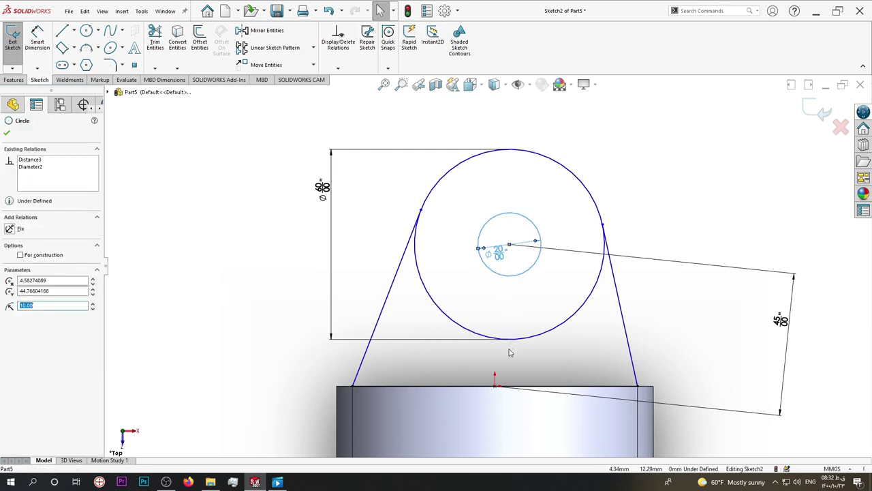
{"action": "left_click", "coordinate": [496, 386], "text": "ctrl"}
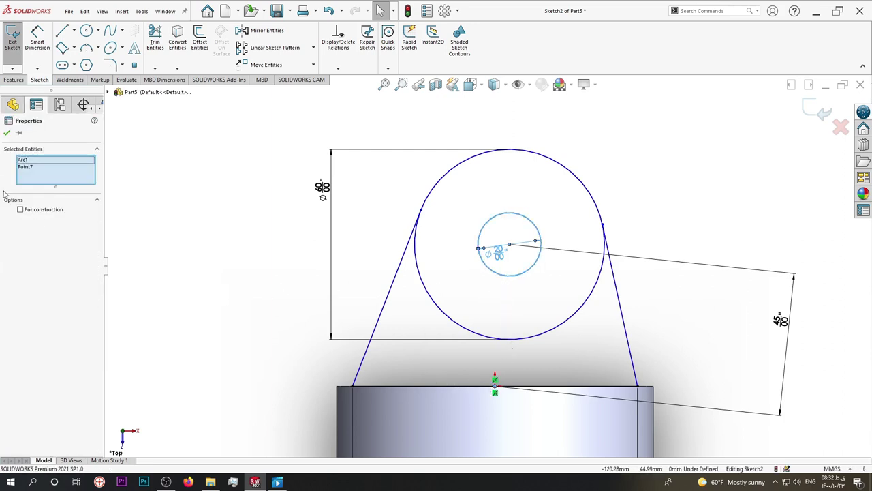
- Draw a vertical centreline from the small circle's centre down to the origin
{"action": "left_click", "coordinate": [7, 134]}
{"action": "right_click", "coordinate": [112, 136]}
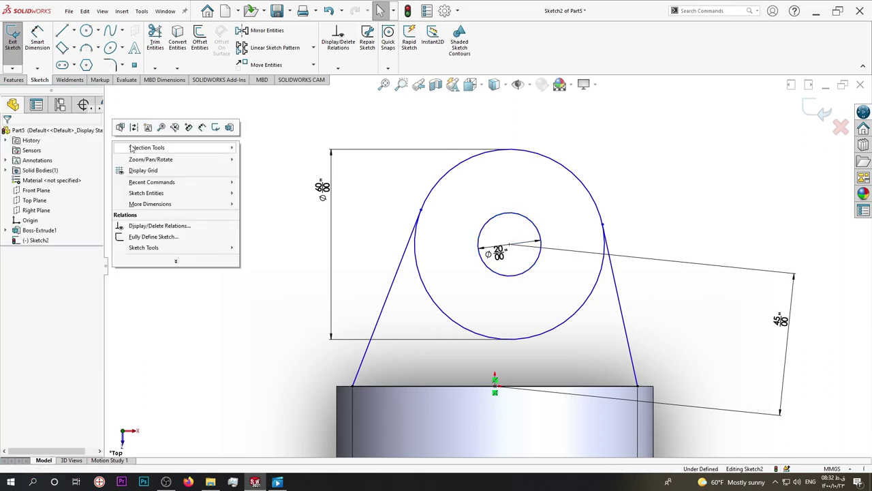
{"action": "key", "text": "Escape"}
{"action": "left_click", "coordinate": [74, 31]}
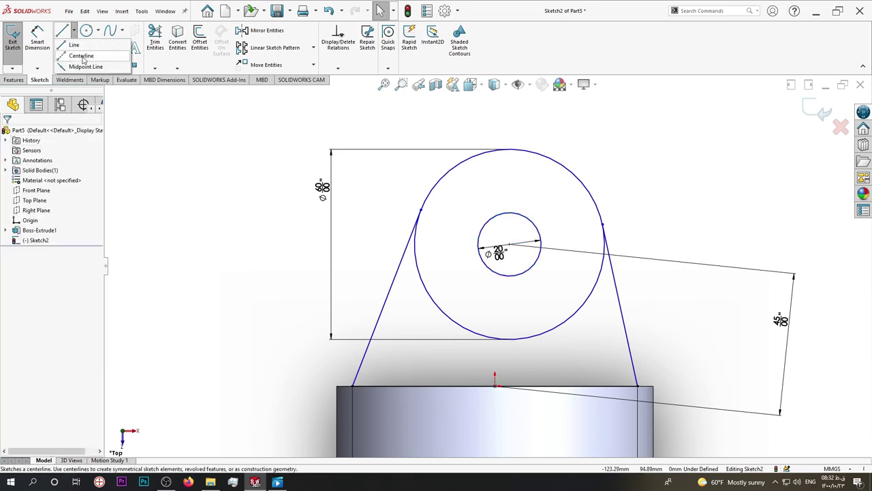
{"action": "left_click", "coordinate": [88, 57]}
{"action": "left_click", "coordinate": [509, 244]}
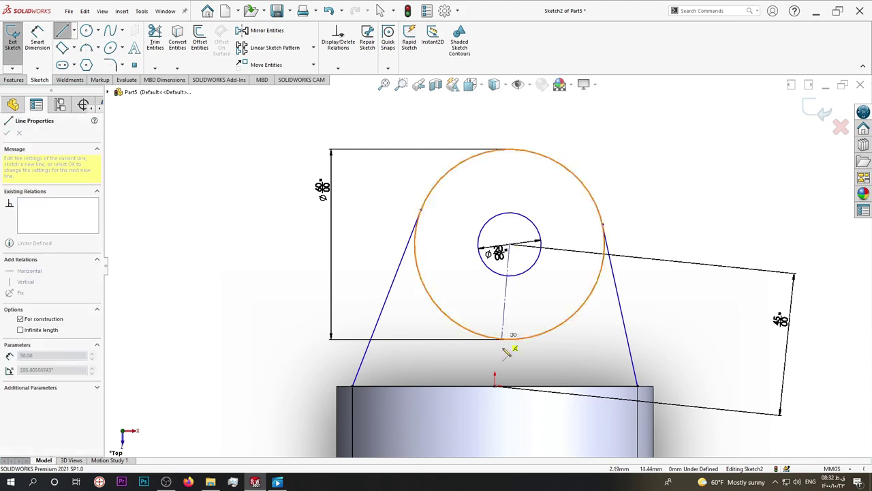
{"action": "left_click", "coordinate": [499, 379]}
{"action": "right_click", "coordinate": [497, 377]}
{"action": "left_click", "coordinate": [518, 383]}
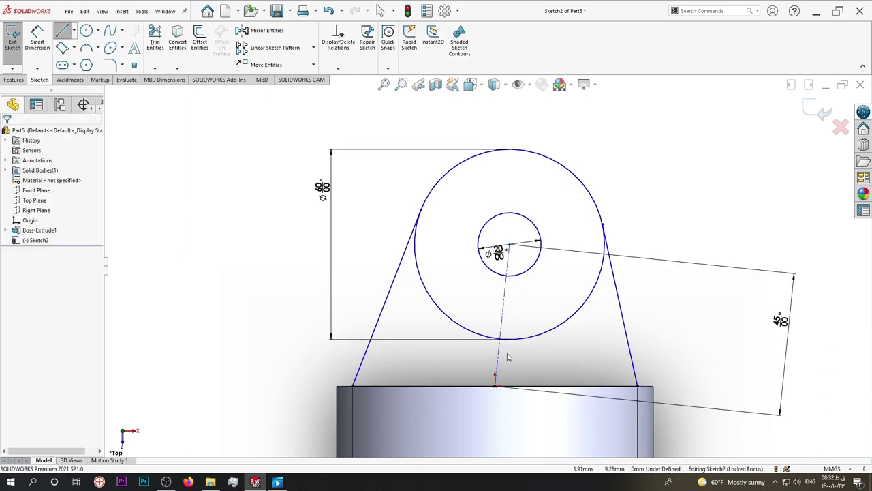
{"action": "left_click", "coordinate": [502, 332]}
{"action": "left_click", "coordinate": [544, 284]}
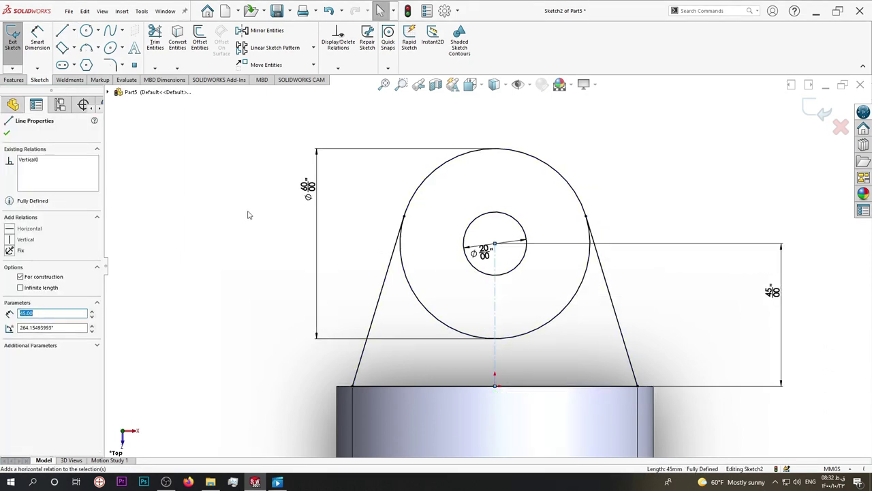
{"action": "left_click", "coordinate": [237, 213]}
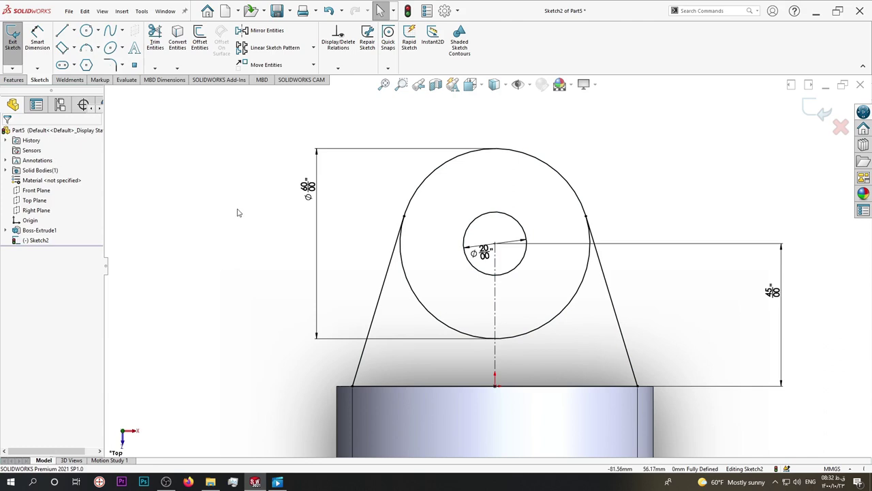
- Trim away the outer circle's lower-left and lower-right arcs
{"action": "key", "text": "z"}
{"action": "right_click", "coordinate": [283, 219]}
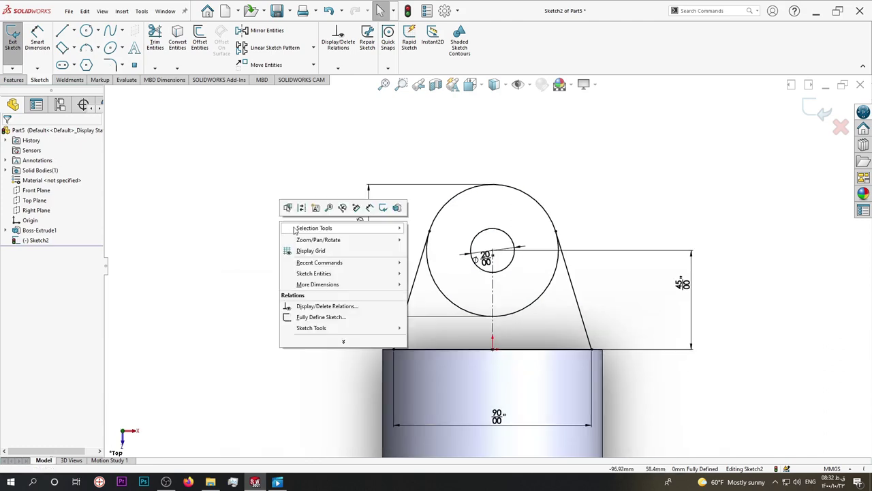
{"action": "left_click", "coordinate": [155, 38]}
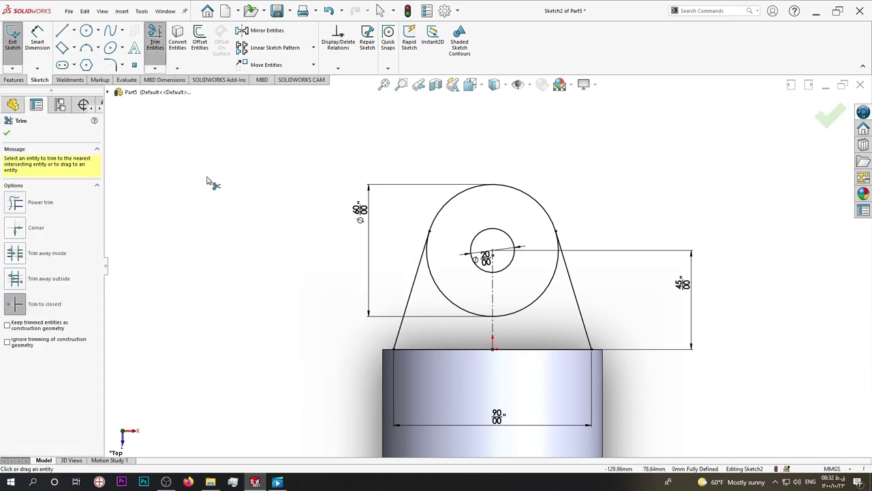
{"action": "left_click", "coordinate": [549, 300]}
{"action": "left_click", "coordinate": [447, 302]}
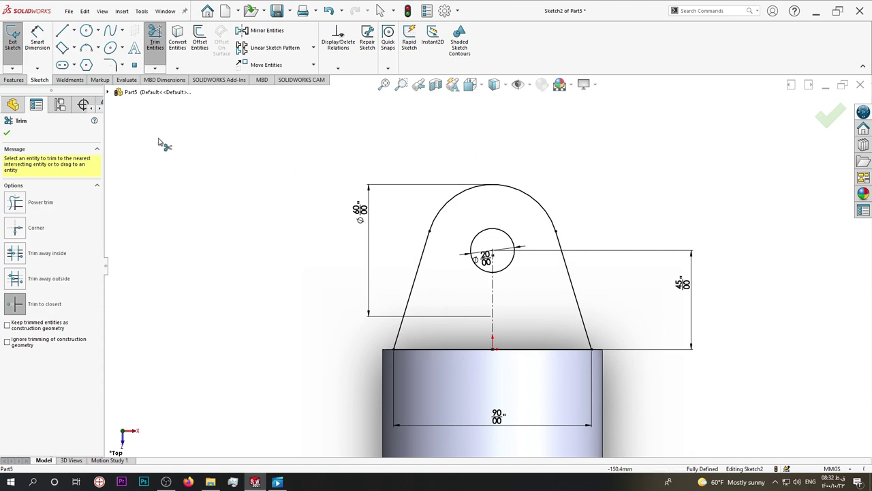
{"action": "key", "text": "Escape"}
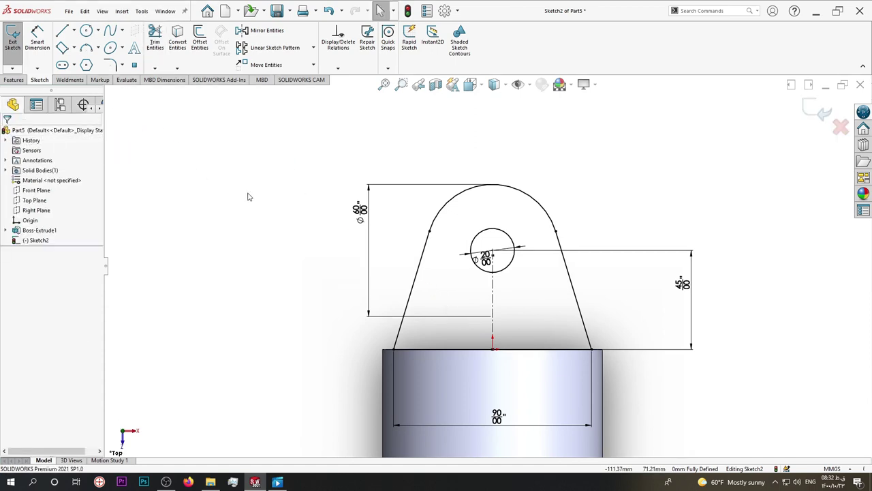
{"action": "key", "text": "z"}
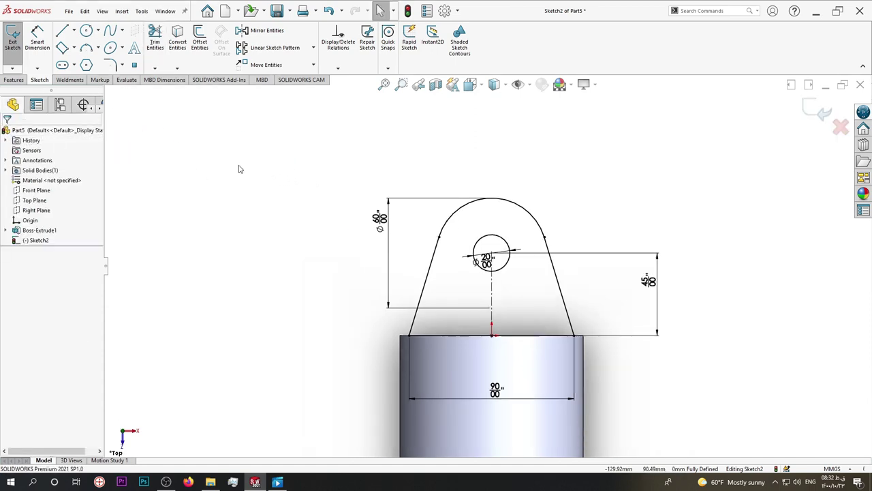
{"action": "left_click", "coordinate": [12, 80]}
- Extrude the lug sketch Mid Plane to 20 mm as Boss-Extrude2
{"action": "left_click", "coordinate": [16, 43]}
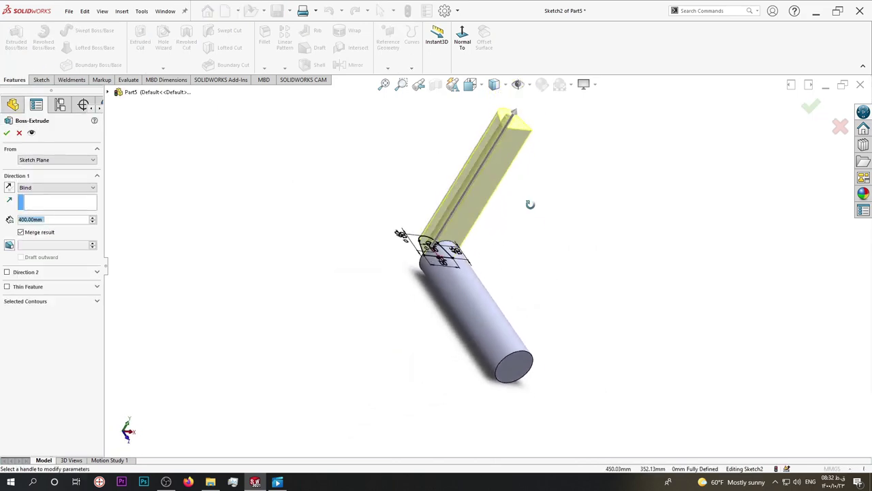
{"action": "middle_click_drag", "start_coordinate": [470, 159], "coordinate": [448, 218]}
{"action": "scroll", "coordinate": [448, 218], "scroll_direction": "down", "scroll_amount": 3}
{"action": "left_click", "coordinate": [57, 187]}
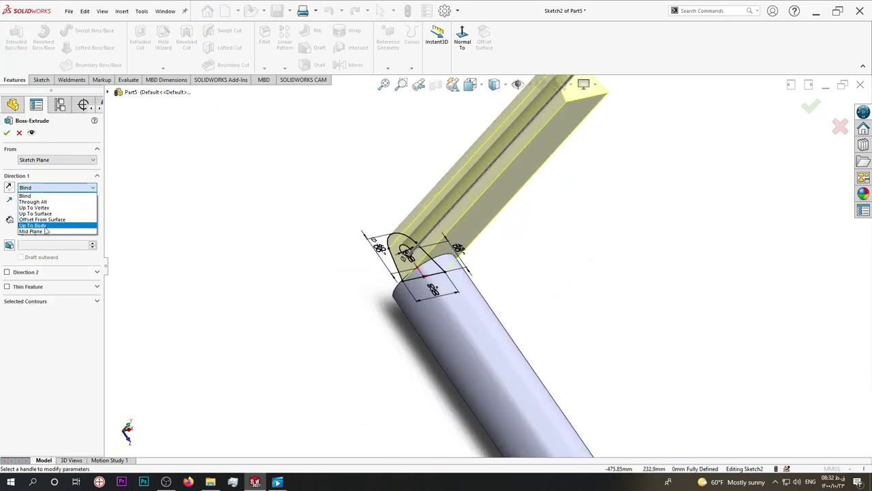
{"action": "left_click", "coordinate": [45, 231]}
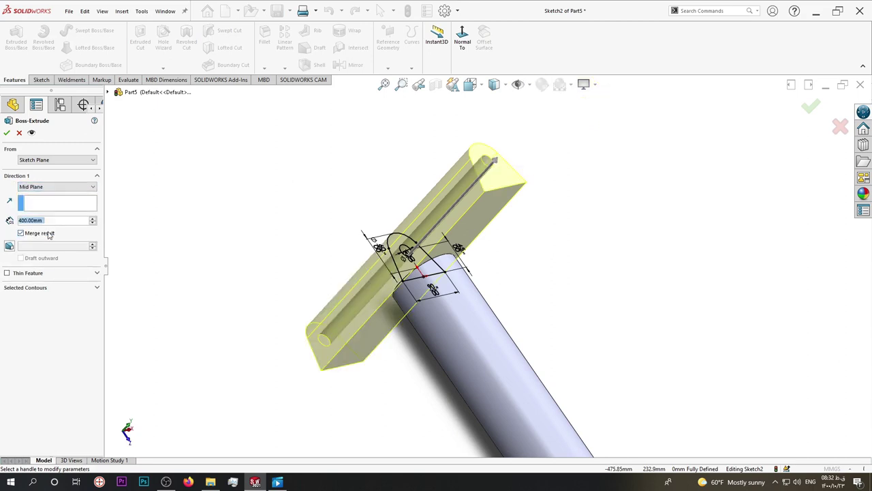
{"action": "type", "text": "2"}
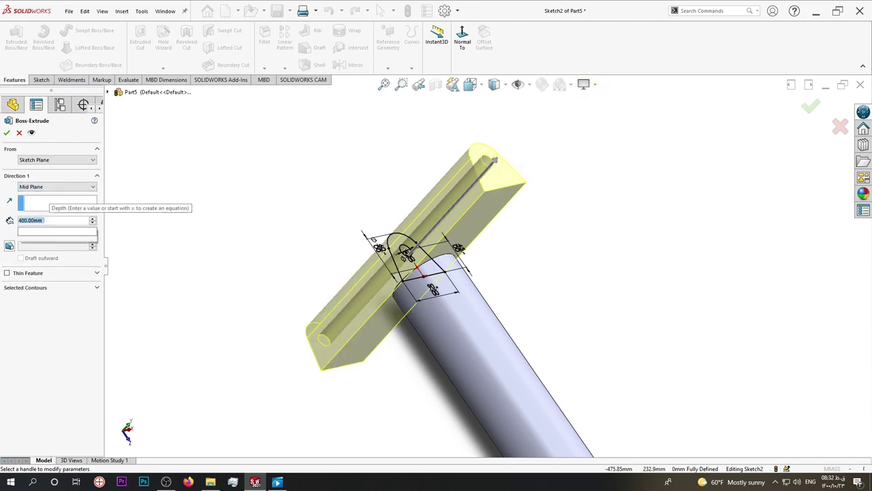
{"action": "type", "text": "0"}
{"action": "key", "text": "Return"}
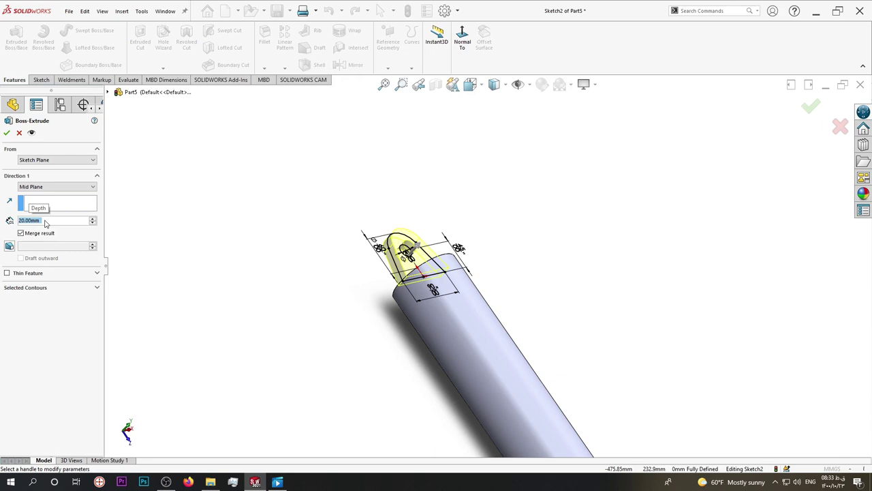
{"action": "key", "text": "Return"}
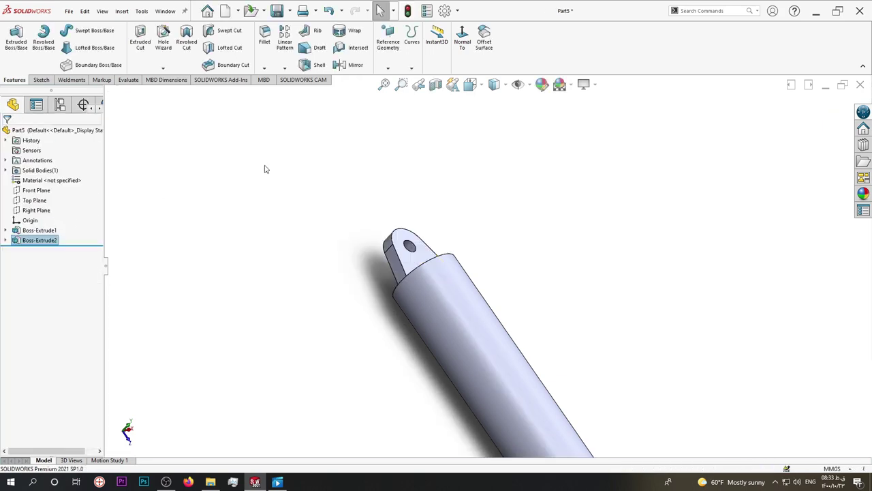
- Shell the cylinder 30 mm thick, removing its flat end face, and accept the warning
{"action": "key", "text": "f"}
{"action": "scroll", "coordinate": [390, 263], "scroll_direction": "up", "scroll_amount": 3}
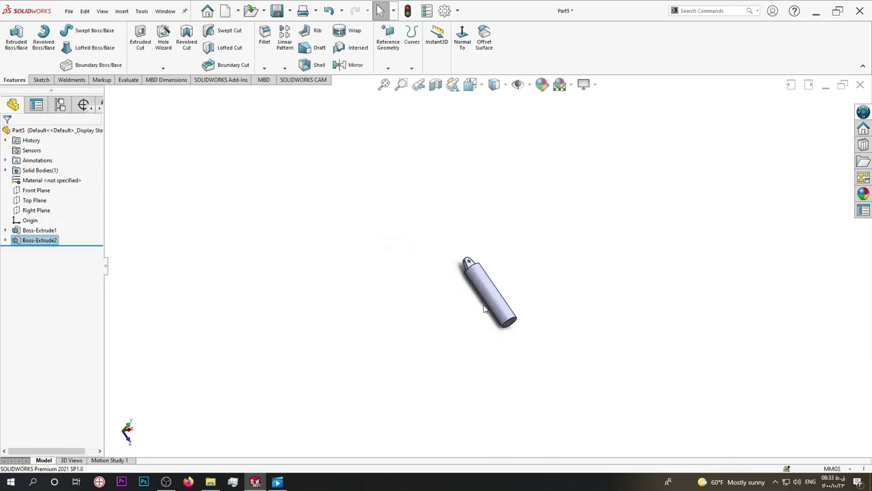
{"action": "middle_click_drag", "start_coordinate": [388, 259], "coordinate": [374, 113]}
{"action": "left_click", "coordinate": [317, 68]}
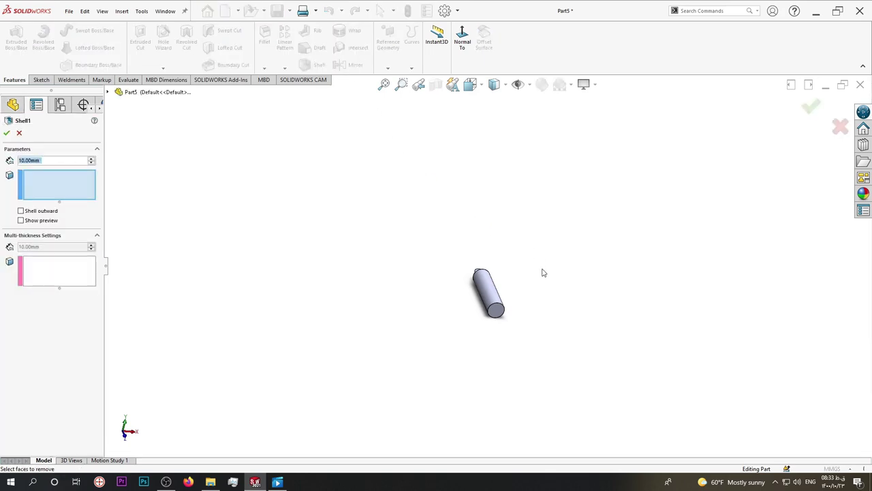
{"action": "scroll", "coordinate": [494, 296], "scroll_direction": "down", "scroll_amount": 2}
{"action": "scroll", "coordinate": [479, 303], "scroll_direction": "down", "scroll_amount": 3}
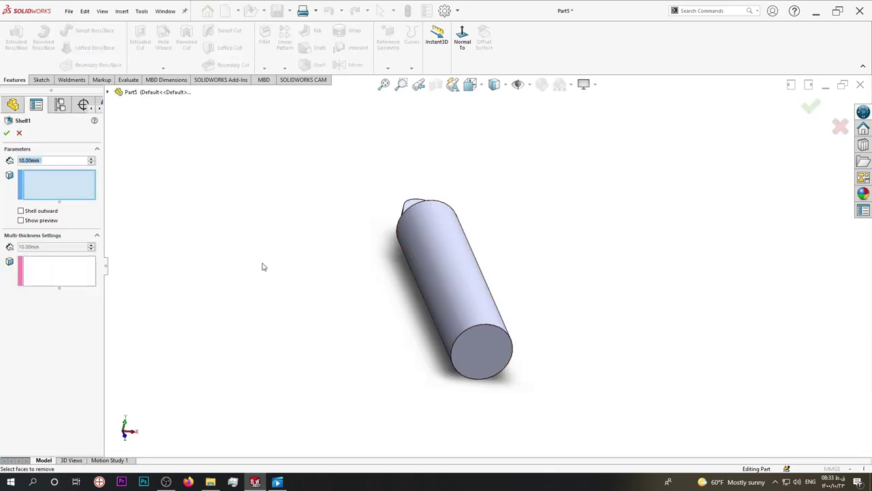
{"action": "type", "text": "30"}
{"action": "key", "text": "Return"}
{"action": "left_click", "coordinate": [478, 364]}
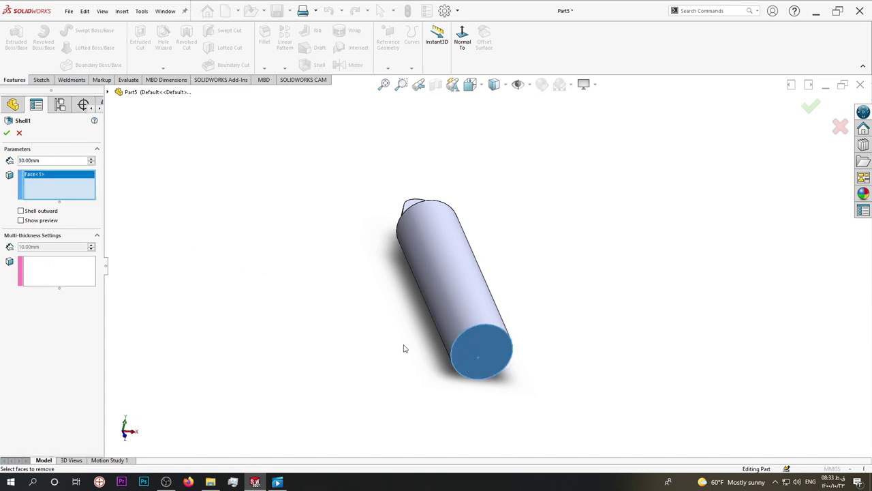
{"action": "left_click", "coordinate": [6, 133]}
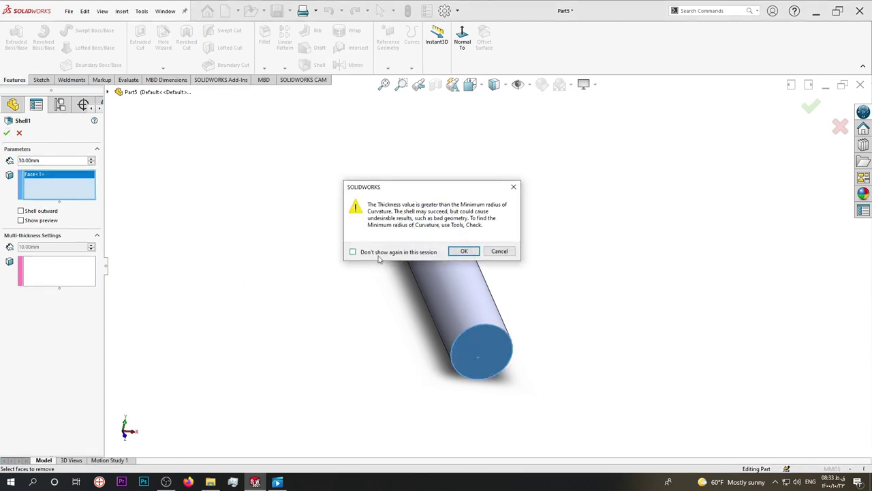
{"action": "left_click", "coordinate": [462, 252]}
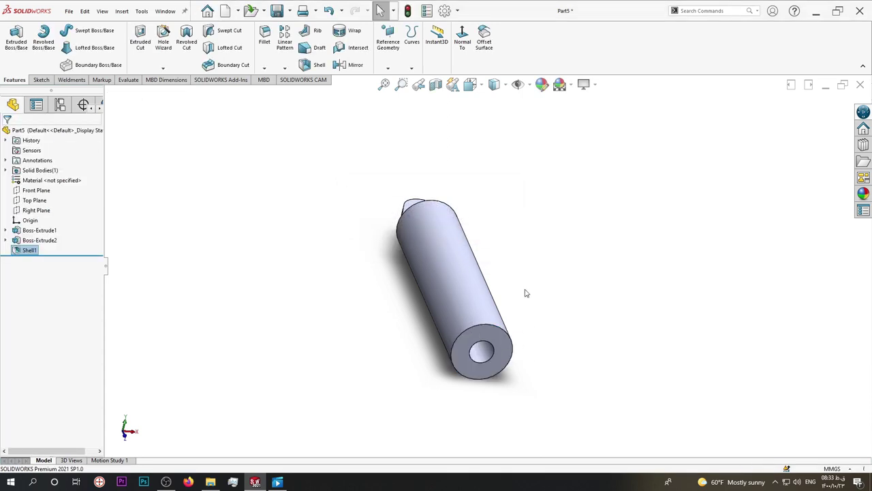
{"action": "middle_click_drag", "start_coordinate": [439, 242], "coordinate": [452, 280]}
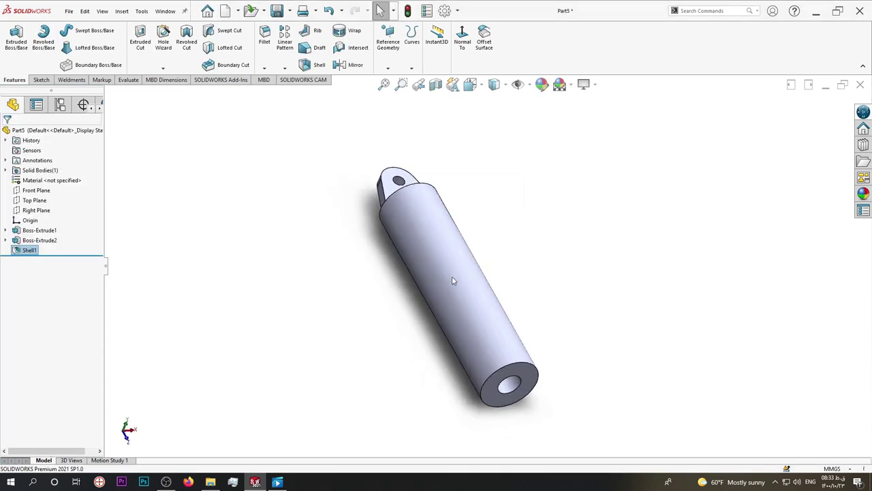
{"action": "key", "text": "space"}
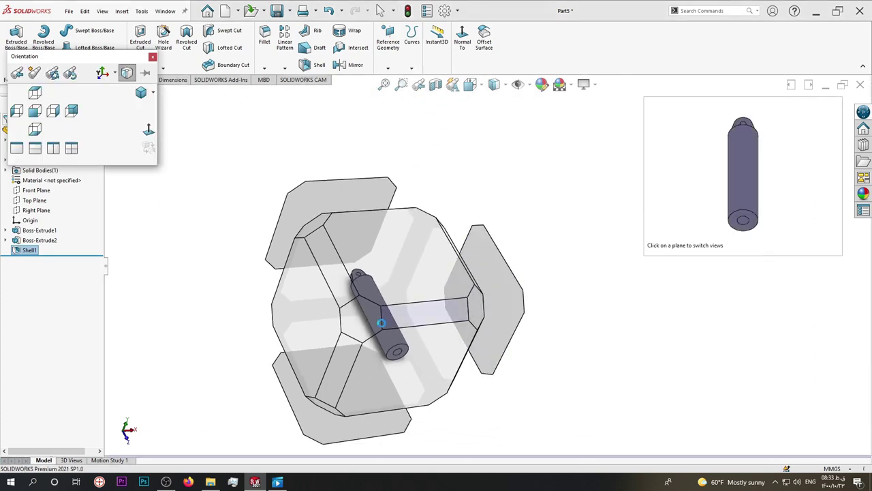
{"action": "key", "text": "Escape"}
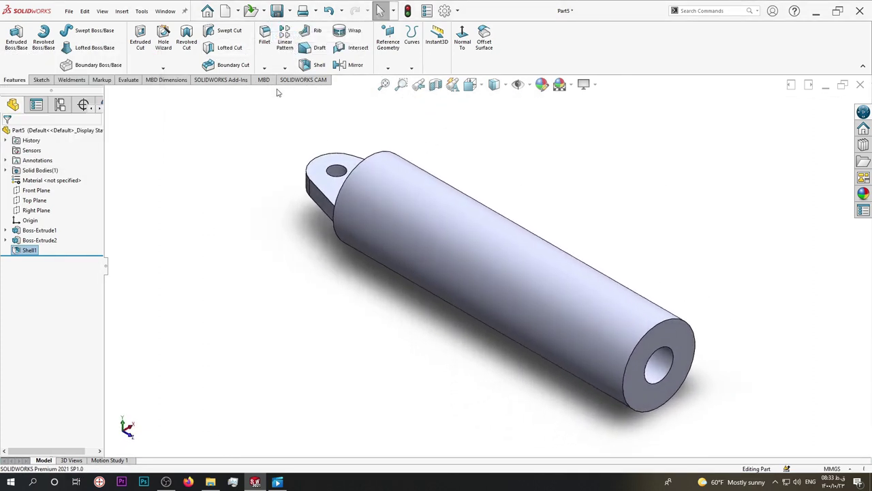
- Save the part as 'Hydraulic Cylinders--' in D:\solid works project\forklift
{"action": "left_click", "coordinate": [331, 143]}
{"action": "left_click", "coordinate": [331, 143]}
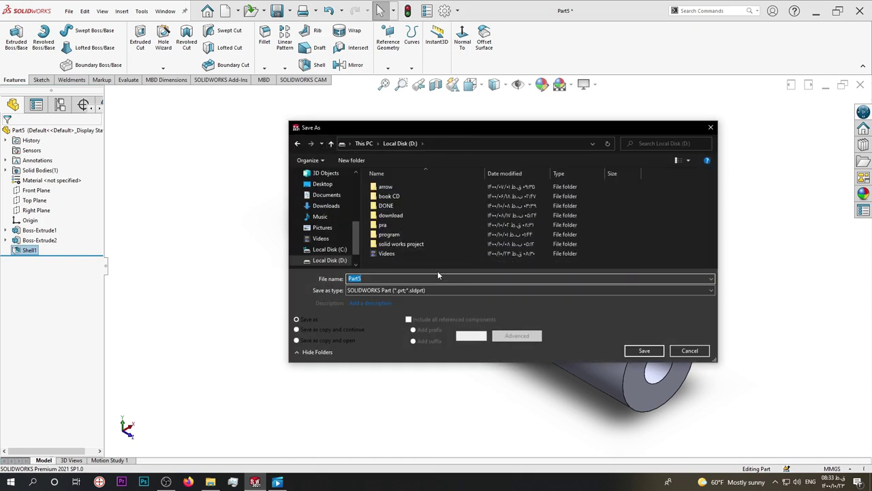
{"action": "double_click", "coordinate": [438, 246]}
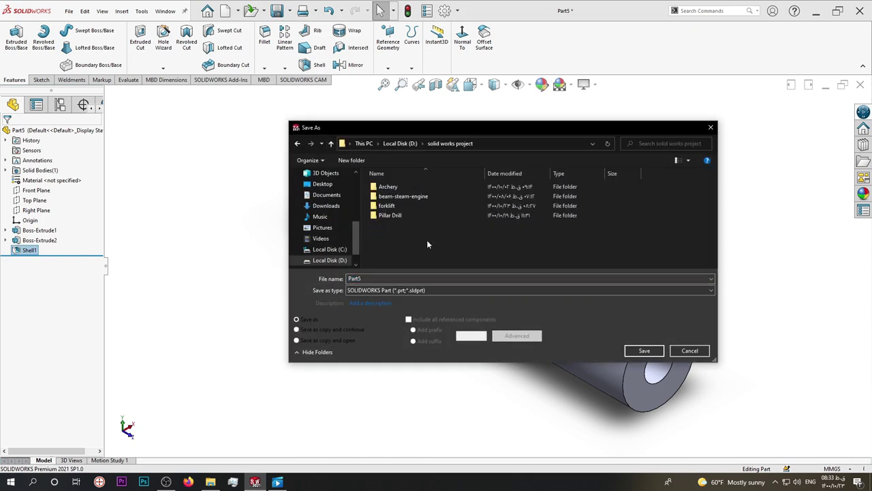
{"action": "double_click", "coordinate": [398, 206]}
{"action": "double_click", "coordinate": [347, 280]}
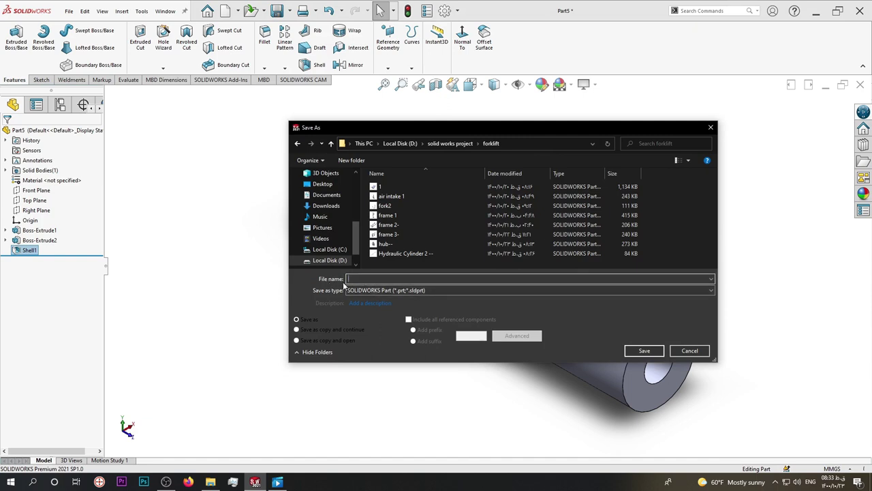
{"action": "right_click", "coordinate": [349, 276]}
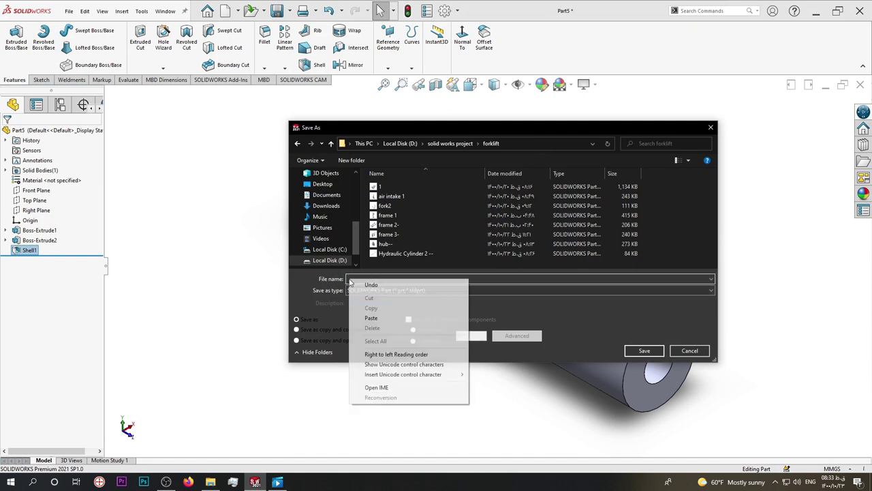
{"action": "left_click", "coordinate": [364, 317]}
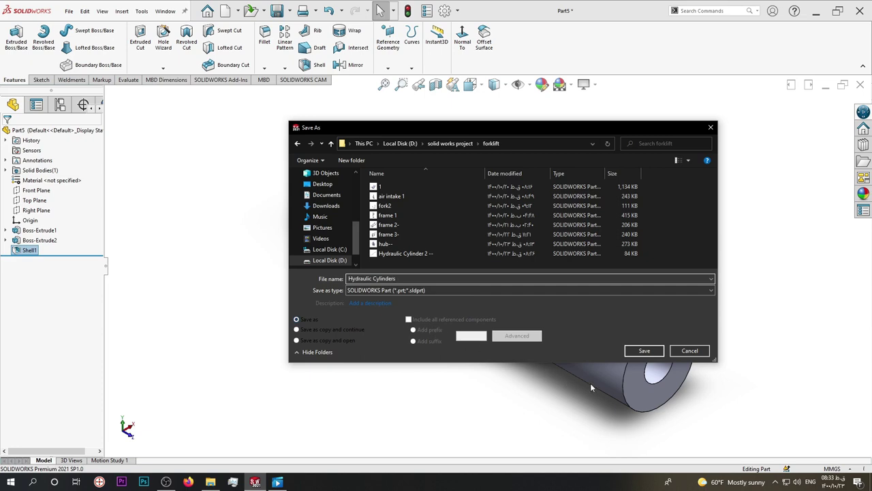
{"action": "left_click", "coordinate": [648, 353]}
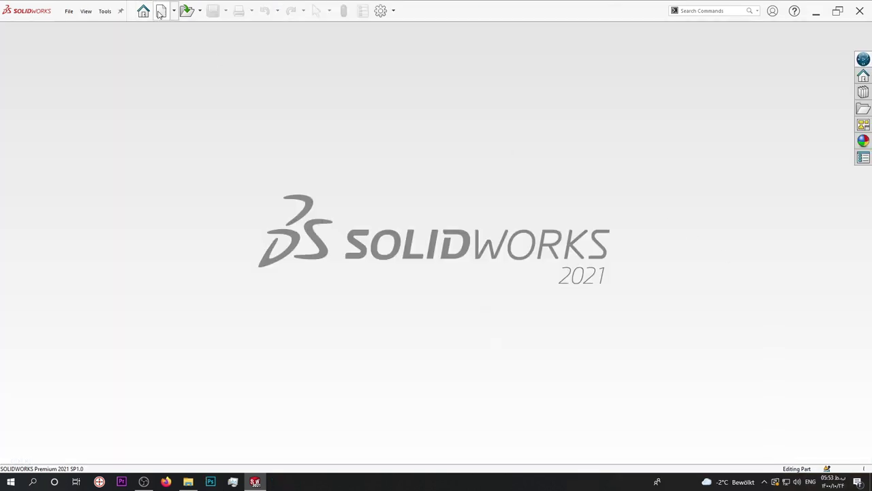
- Create a new part document and set the scene to Plain White
{"action": "left_click", "coordinate": [160, 11]}
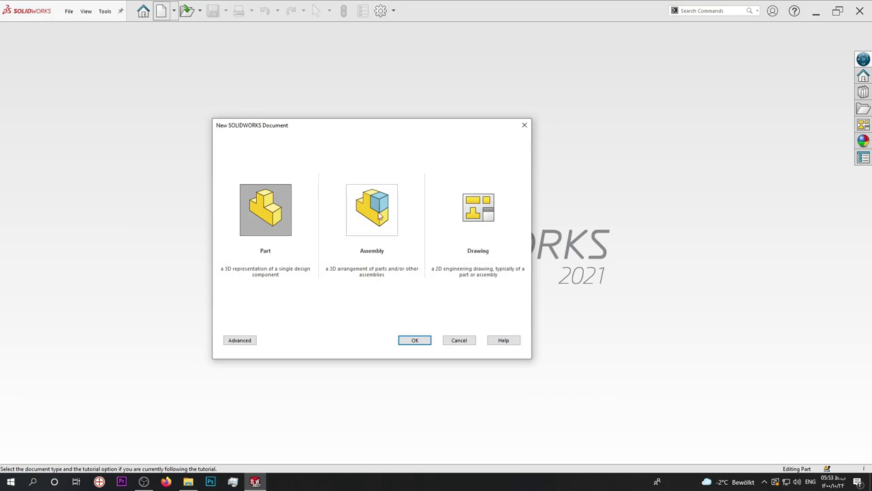
{"action": "left_click", "coordinate": [415, 338]}
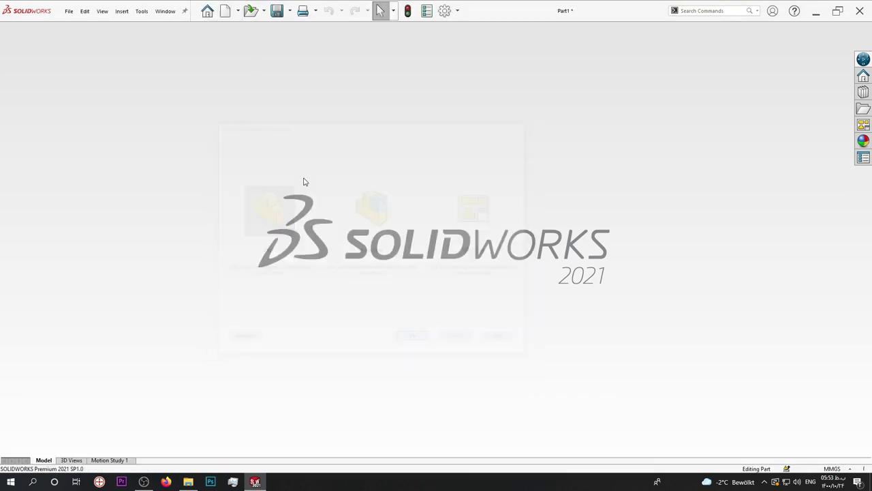
{"action": "left_click", "coordinate": [571, 85]}
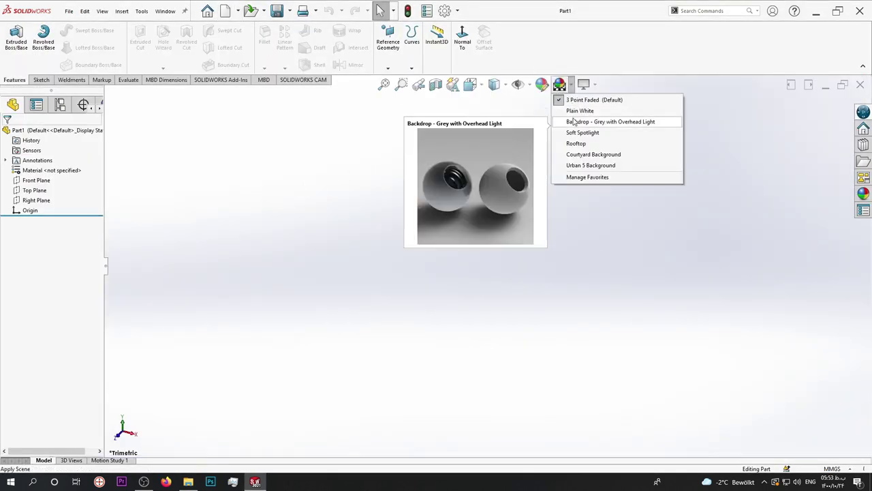
{"action": "left_click", "coordinate": [576, 111]}
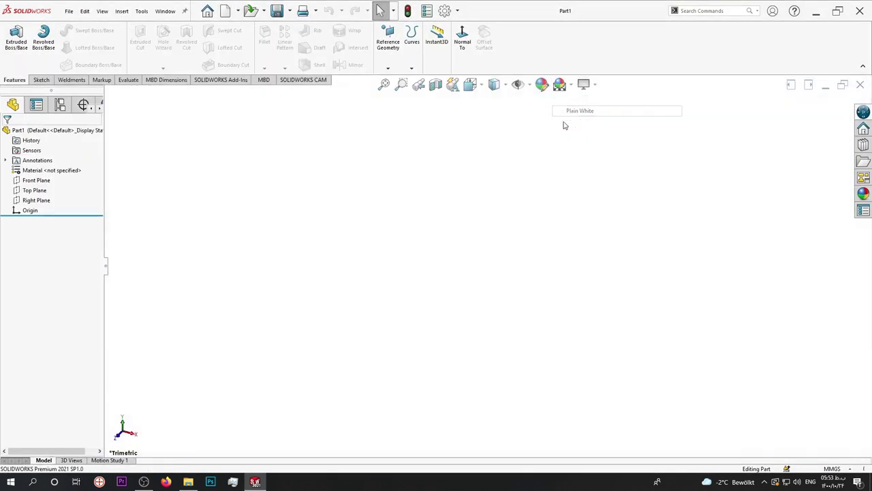
- Sketch a circle centred on the origin on the Front Plane
{"action": "left_click", "coordinate": [36, 180]}
{"action": "left_click", "coordinate": [76, 167]}
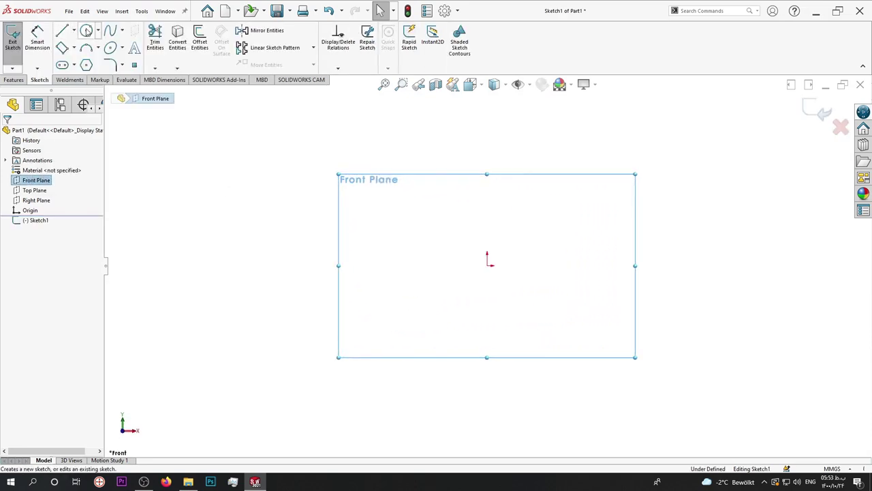
{"action": "left_click", "coordinate": [87, 32]}
{"action": "left_click", "coordinate": [487, 265]}
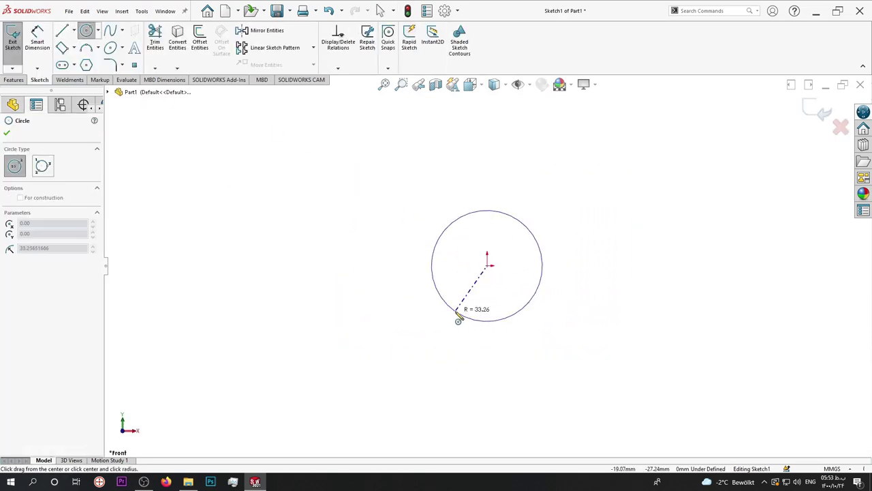
{"action": "left_click", "coordinate": [459, 314]}
{"action": "key", "text": "Escape"}
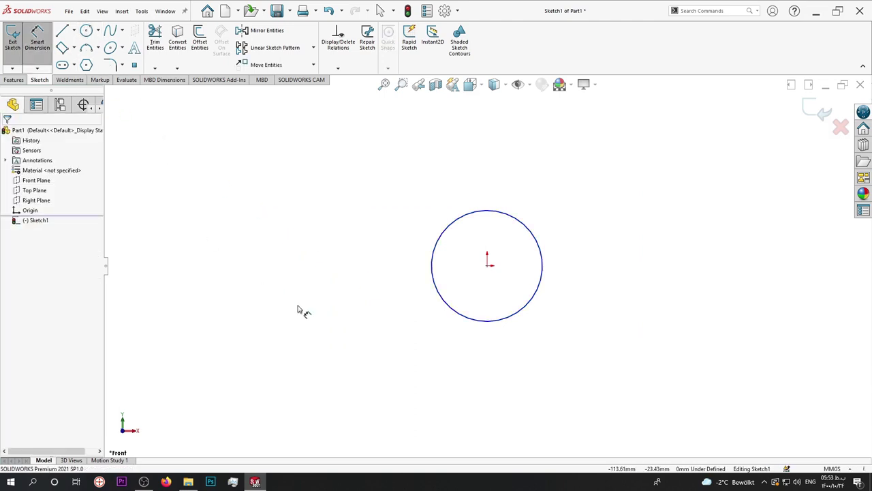
- Dimension the circle to a 40 mm diameter
{"action": "left_click", "coordinate": [479, 320]}
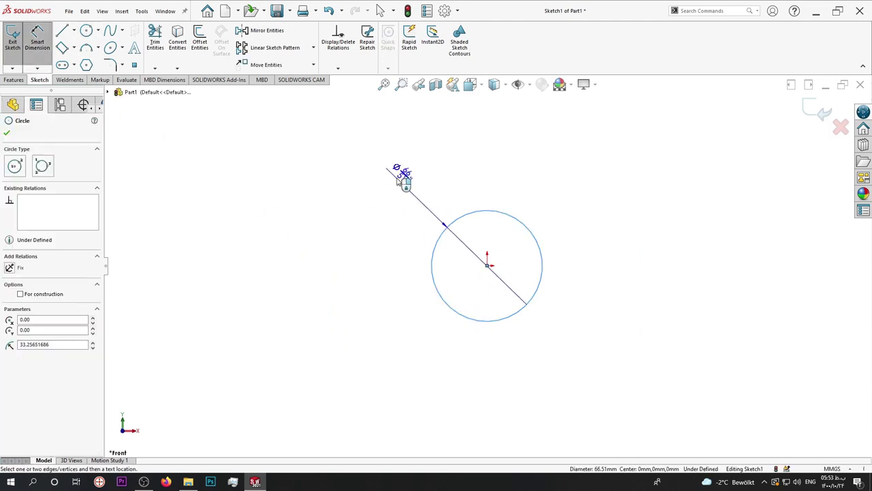
{"action": "left_click", "coordinate": [398, 182]}
{"action": "type", "text": "40"}
{"action": "key", "text": "Return"}
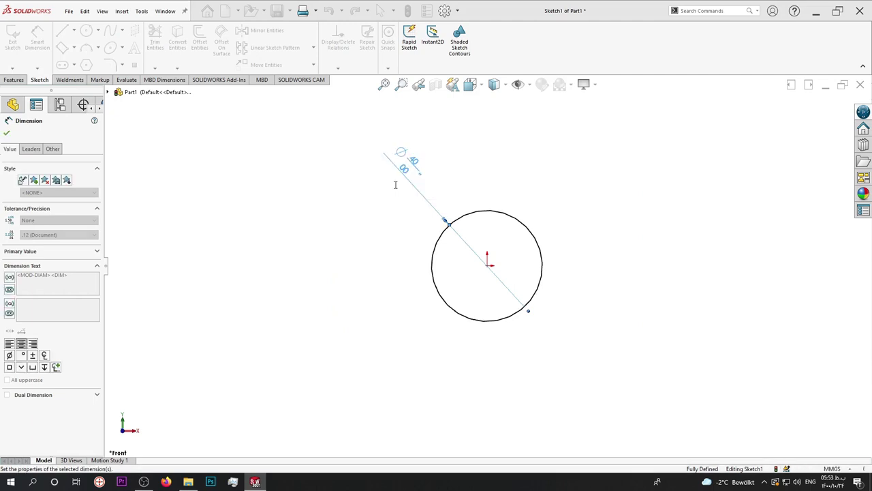
{"action": "left_click", "coordinate": [370, 222]}
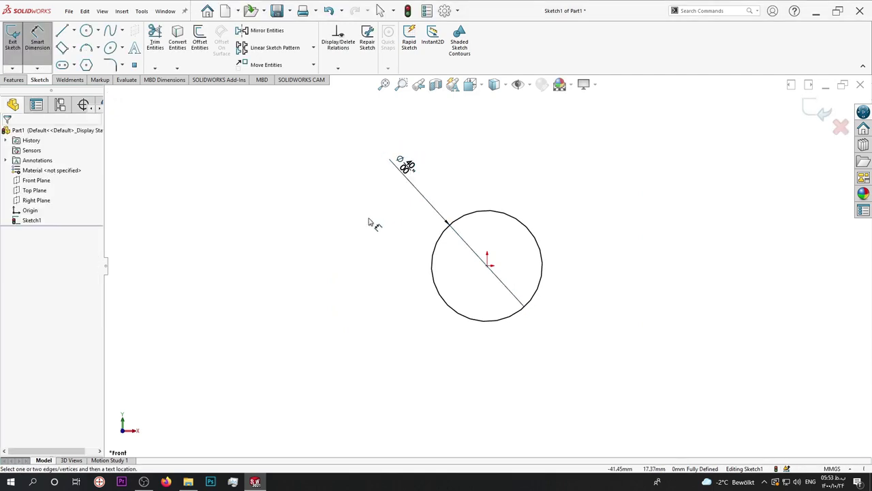
{"action": "left_click", "coordinate": [20, 80]}
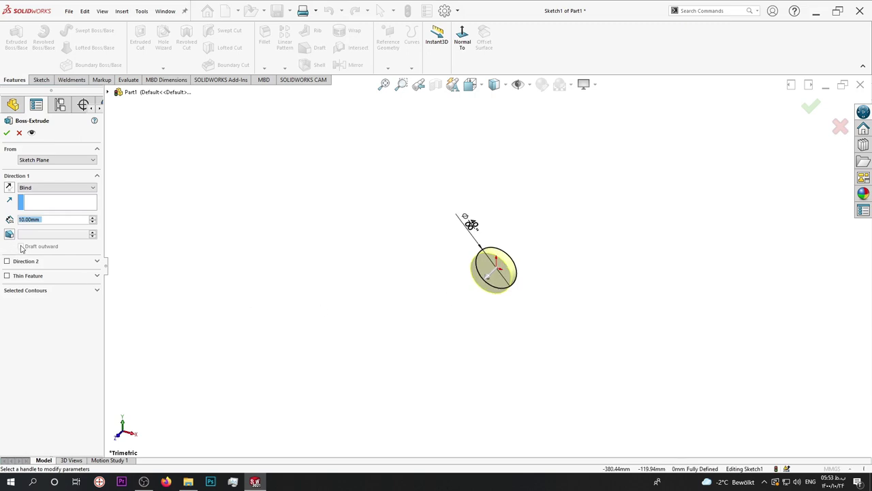
- Extrude the Ø40 circle 500 mm into a rod
{"action": "type", "text": "500"}
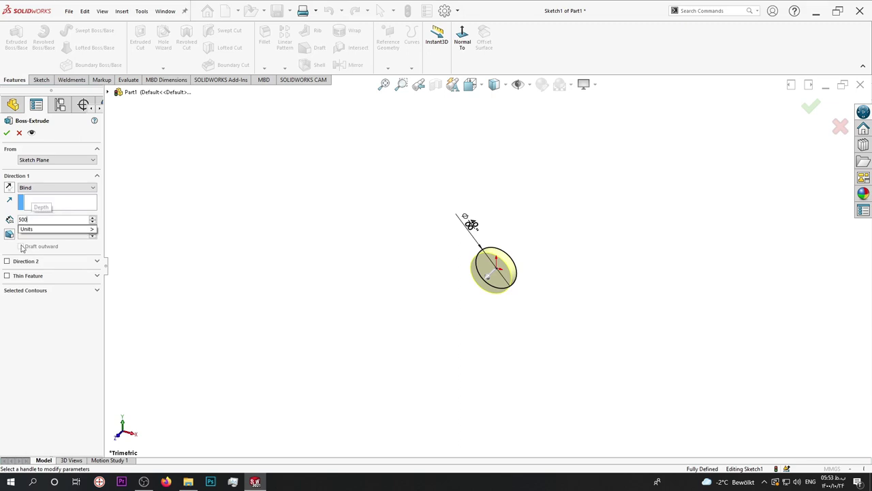
{"action": "key", "text": "Return"}
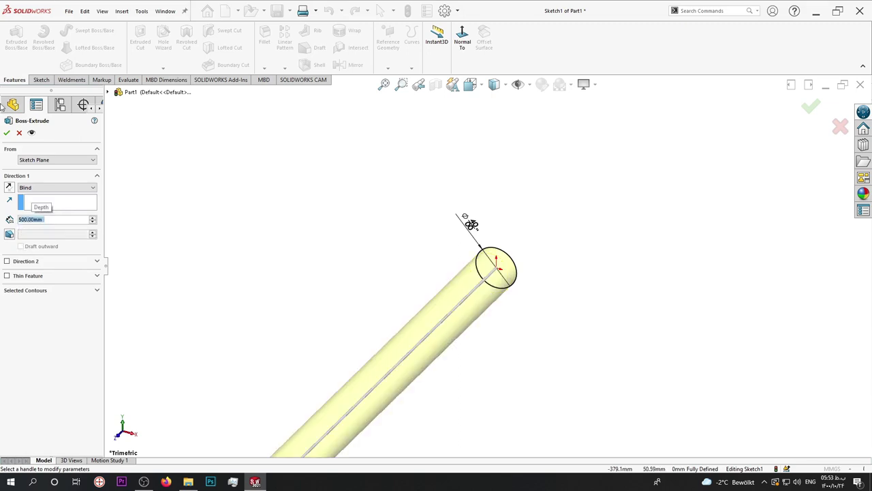
{"action": "left_click", "coordinate": [6, 131]}
- Fit and orbit the rod upright, then start a sketch on the Top Plane
{"action": "key", "text": "f"}
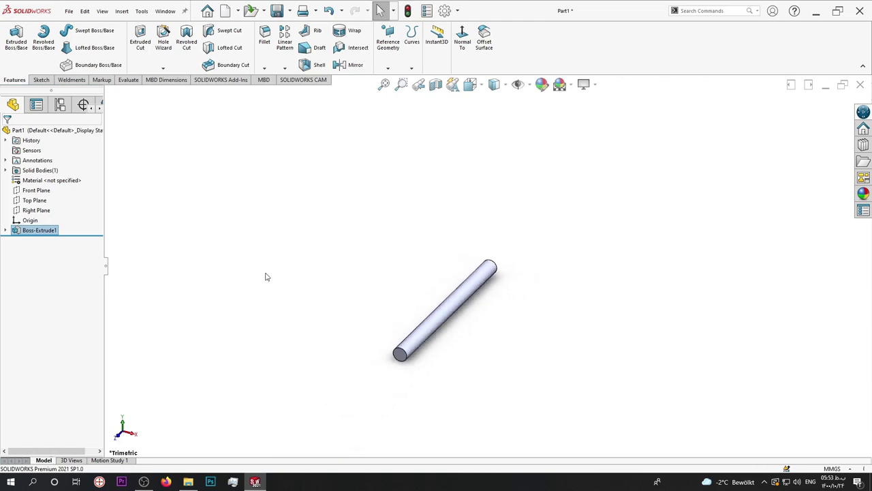
{"action": "scroll", "coordinate": [510, 304], "scroll_direction": "down", "scroll_amount": 1}
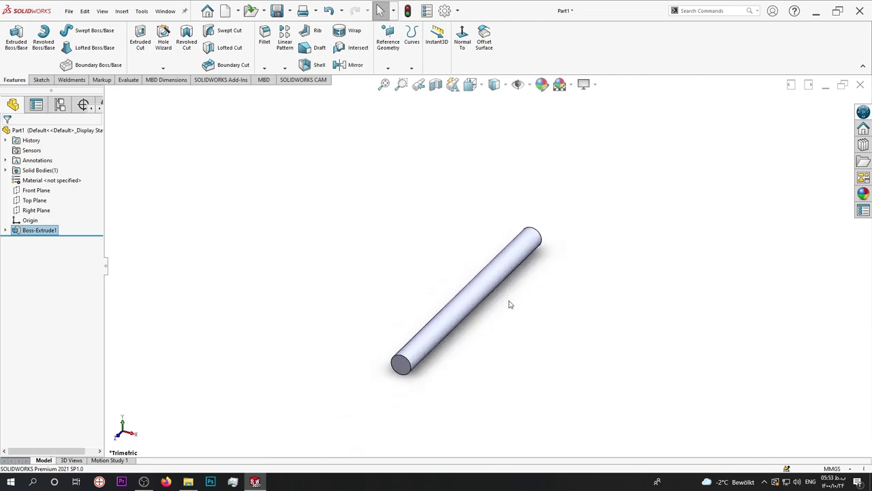
{"action": "left_click", "coordinate": [224, 242]}
{"action": "middle_click_drag", "start_coordinate": [221, 244], "coordinate": [263, 241]}
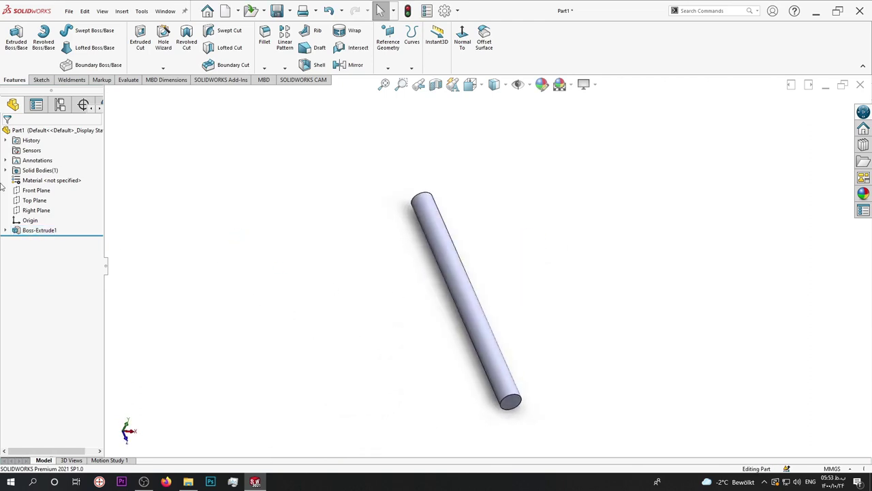
{"action": "left_click", "coordinate": [32, 200]}
{"action": "left_click", "coordinate": [34, 185]}
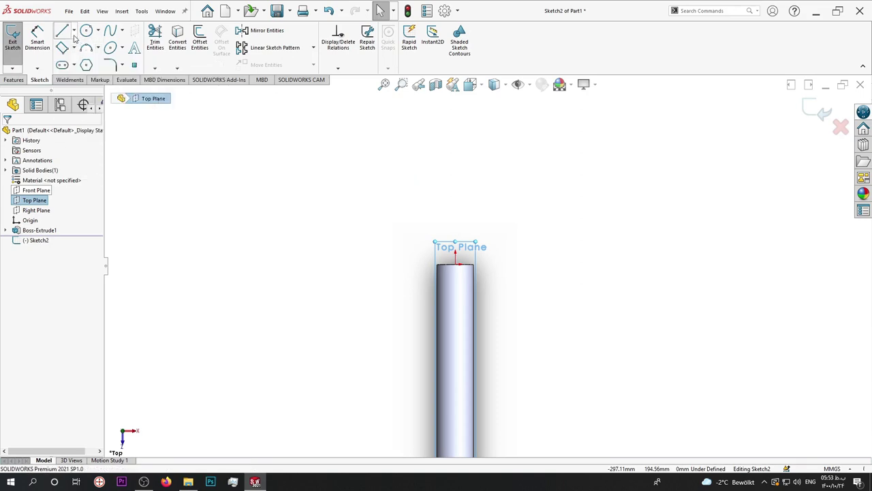
- Draw a midpoint base line across the rod top and the head's right vertical side
{"action": "left_click", "coordinate": [74, 31]}
{"action": "left_click", "coordinate": [78, 63]}
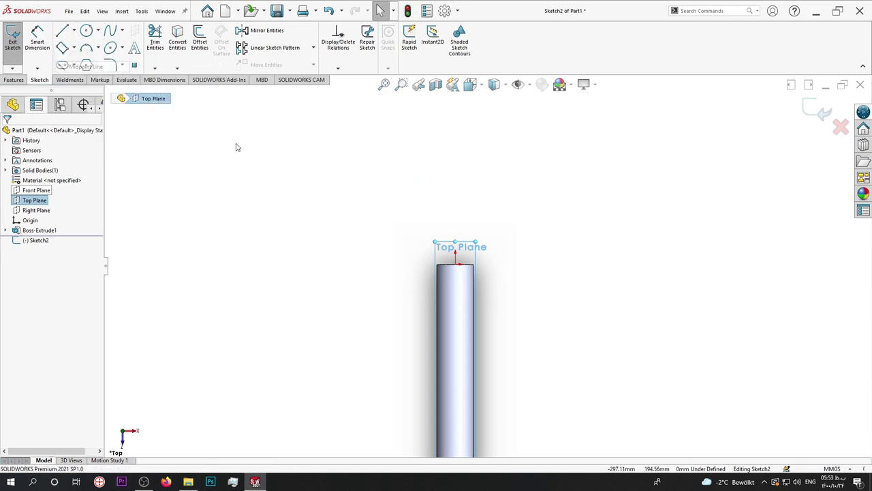
{"action": "left_click", "coordinate": [457, 266]}
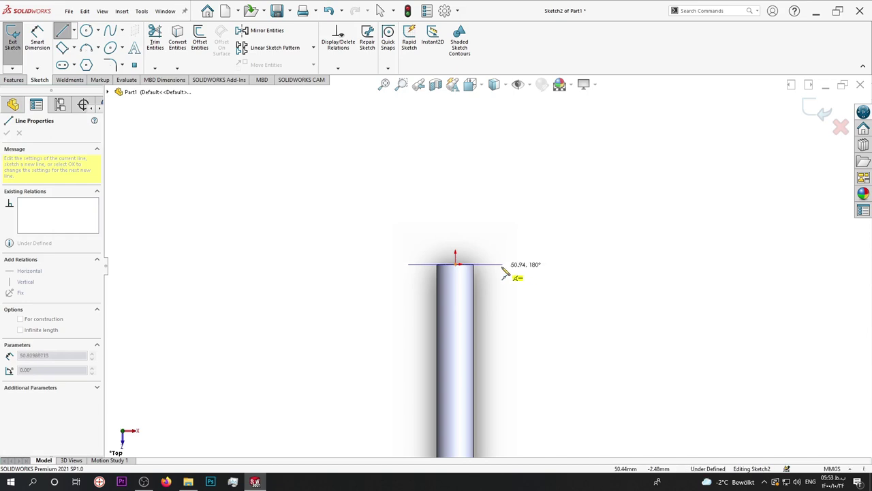
{"action": "left_click", "coordinate": [502, 264]}
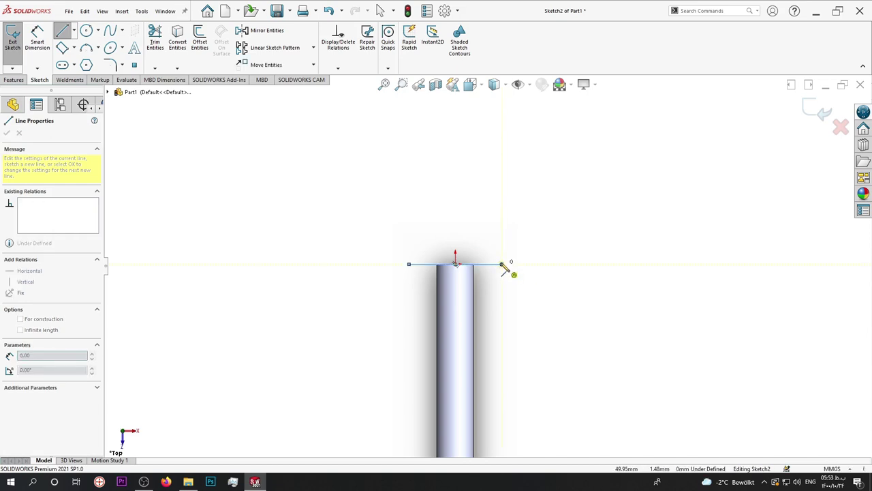
{"action": "left_click", "coordinate": [503, 200]}
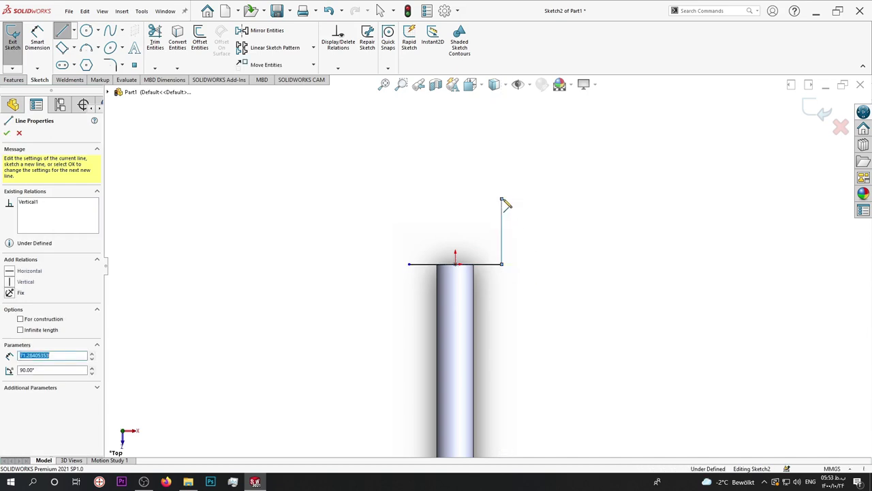
{"action": "right_click", "coordinate": [505, 203]}
{"action": "left_click", "coordinate": [509, 205]}
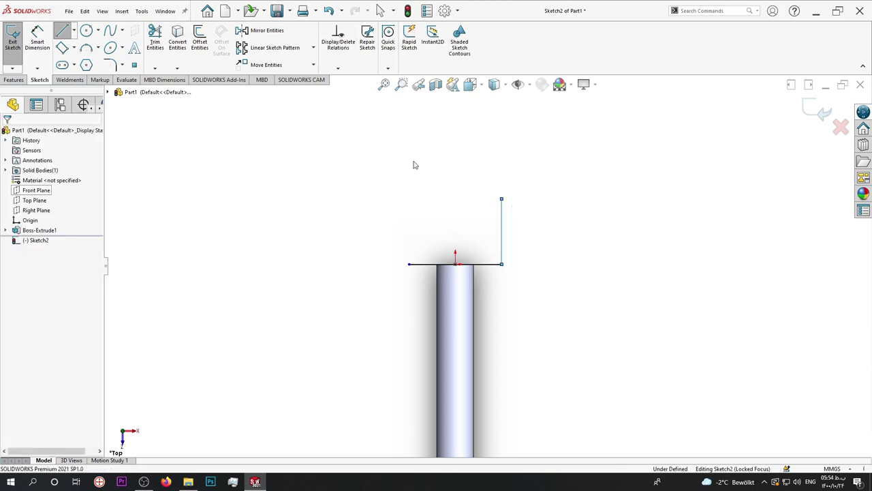
- Close the outline with the left side, both chamfer edges and the flat top
{"action": "left_click", "coordinate": [62, 30]}
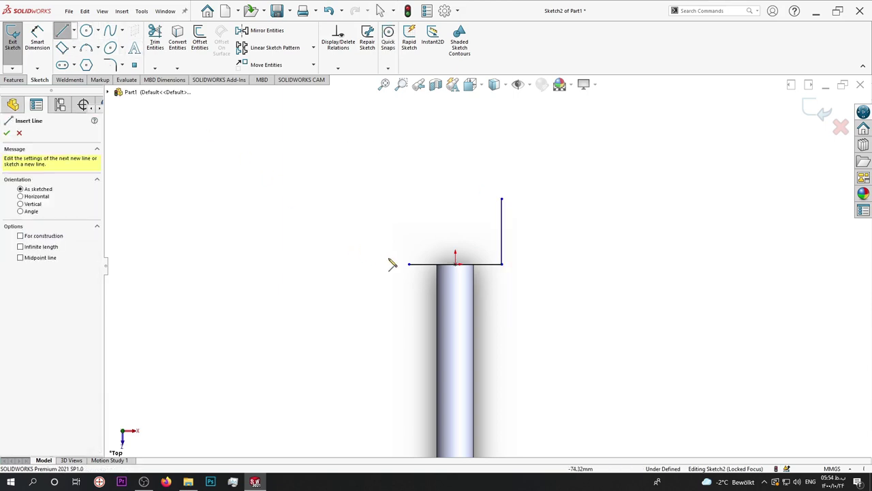
{"action": "left_click", "coordinate": [409, 264]}
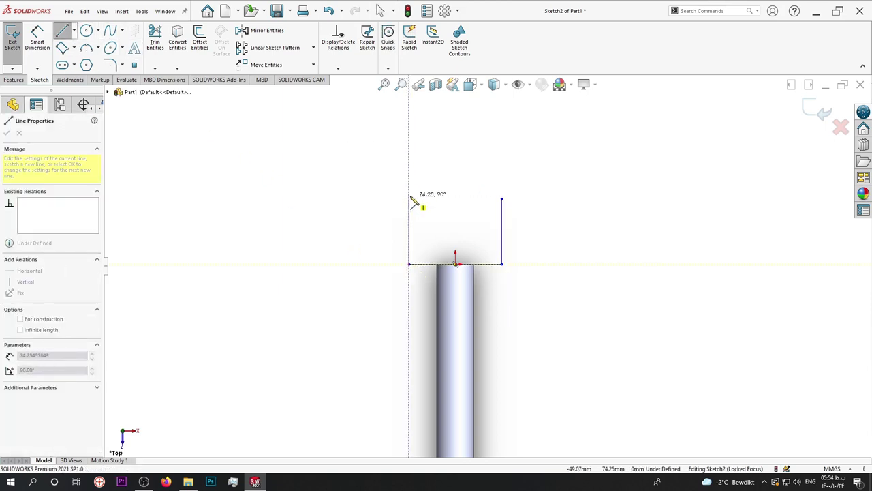
{"action": "left_click", "coordinate": [409, 199]}
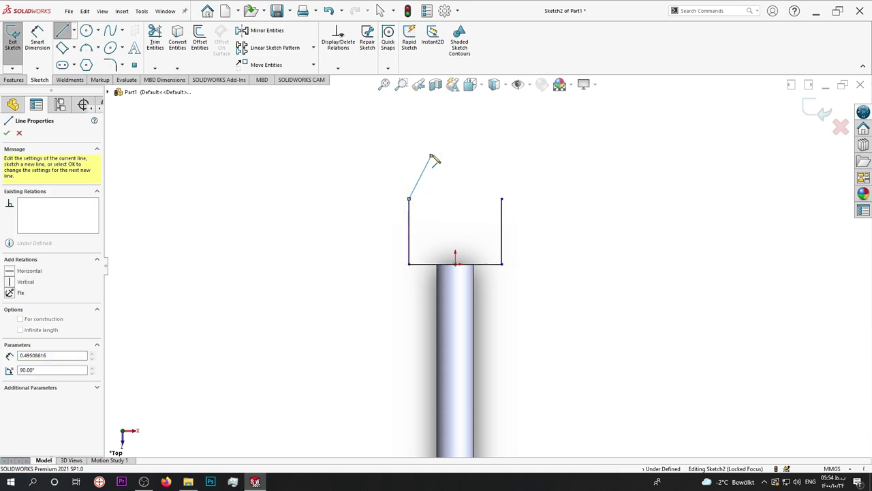
{"action": "left_click", "coordinate": [431, 155]}
{"action": "left_click", "coordinate": [467, 155]}
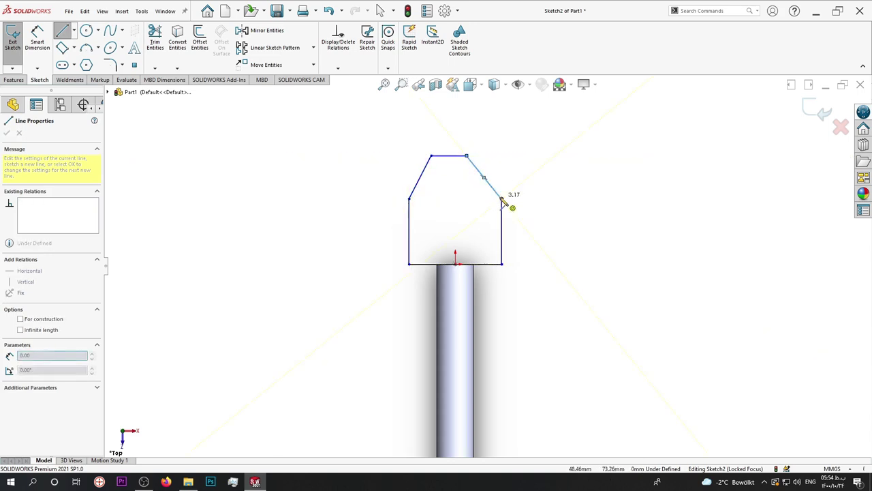
{"action": "left_click", "coordinate": [502, 198]}
{"action": "right_click", "coordinate": [502, 200]}
{"action": "left_click", "coordinate": [508, 208]}
{"action": "right_click", "coordinate": [348, 175]}
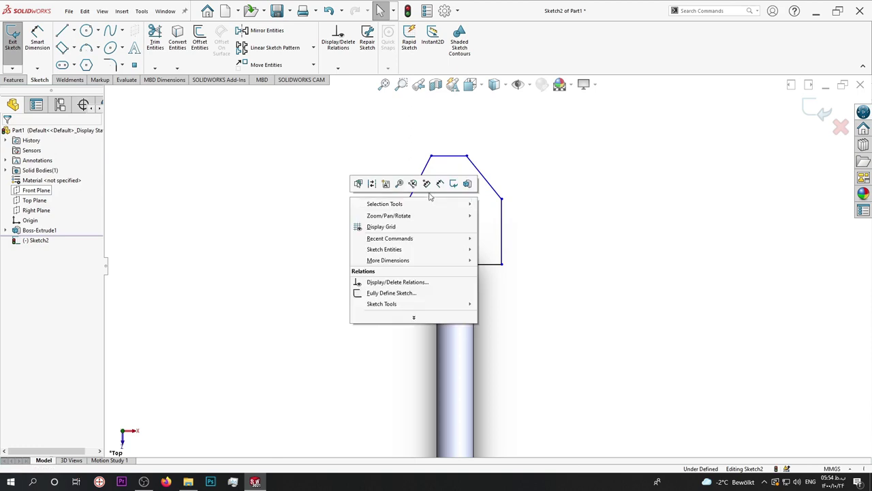
{"action": "left_click", "coordinate": [440, 183]}
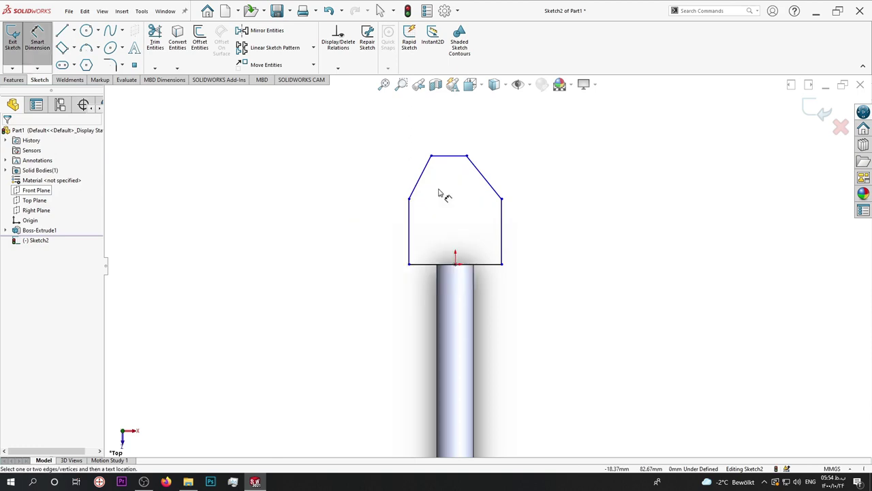
- Dimension the head base width at 50 mm and stretch the outline upward
{"action": "left_click", "coordinate": [424, 263]}
{"action": "left_click", "coordinate": [452, 294]}
{"action": "type", "text": "50"}
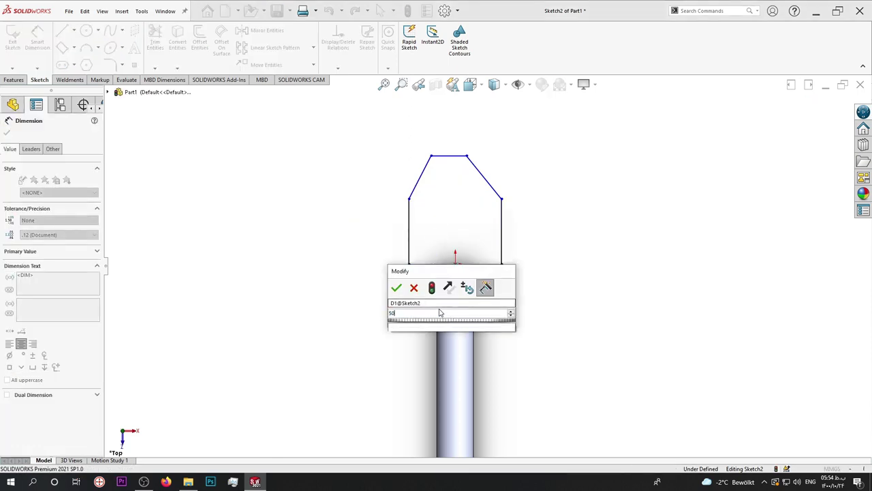
{"action": "key", "text": "Return"}
{"action": "left_click_drag", "start_coordinate": [408, 264], "coordinate": [448, 196]}
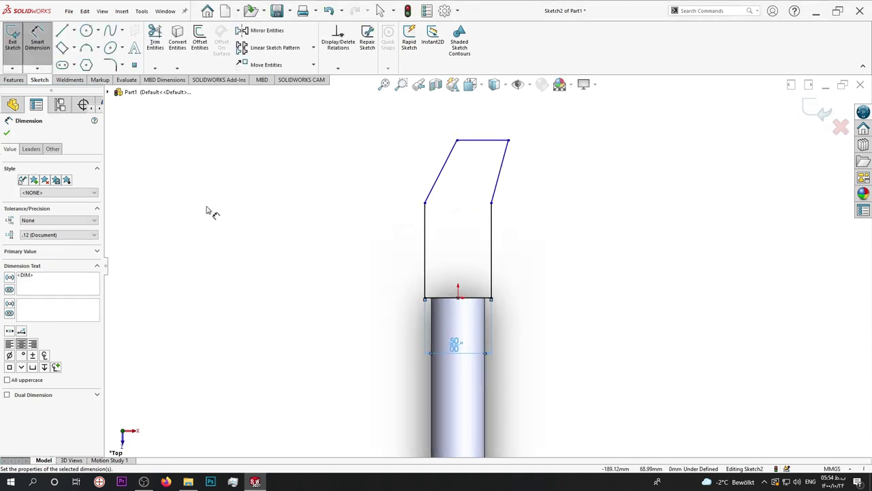
- Set both chamfer horizontal offsets to 10 mm
{"action": "left_click", "coordinate": [458, 142]}
{"action": "left_click", "coordinate": [424, 234]}
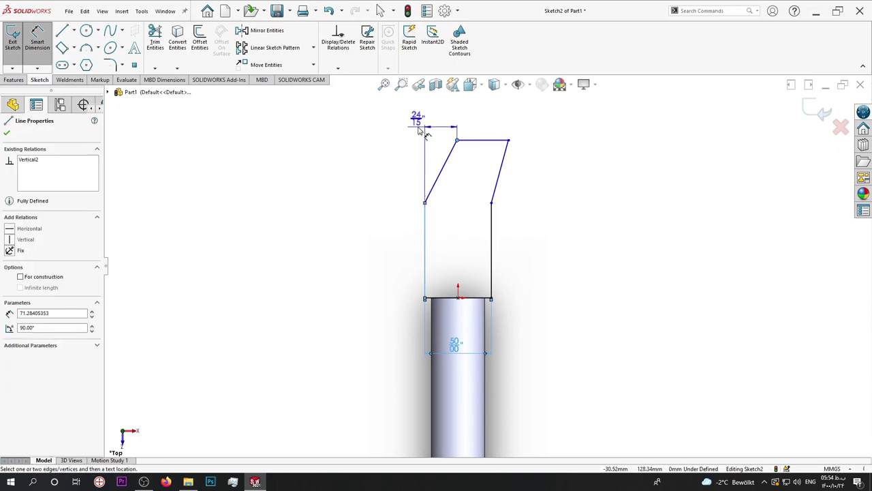
{"action": "left_click", "coordinate": [421, 117]}
{"action": "type", "text": "10"}
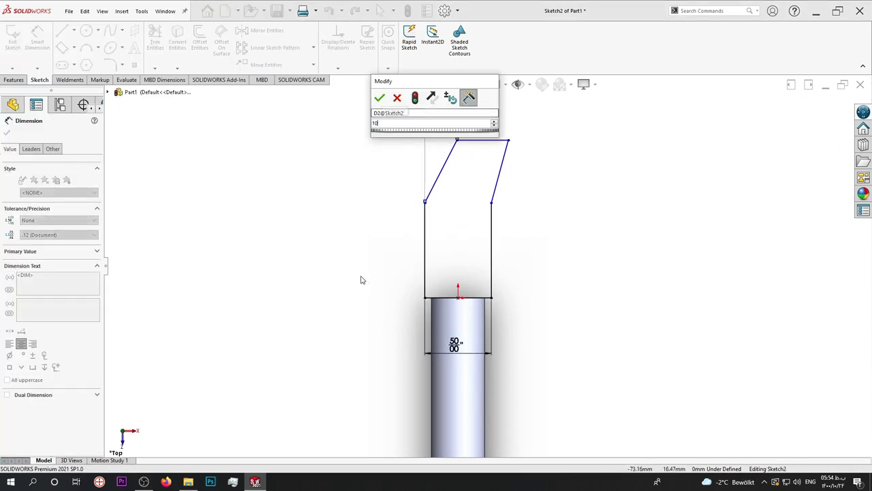
{"action": "key", "text": "Return"}
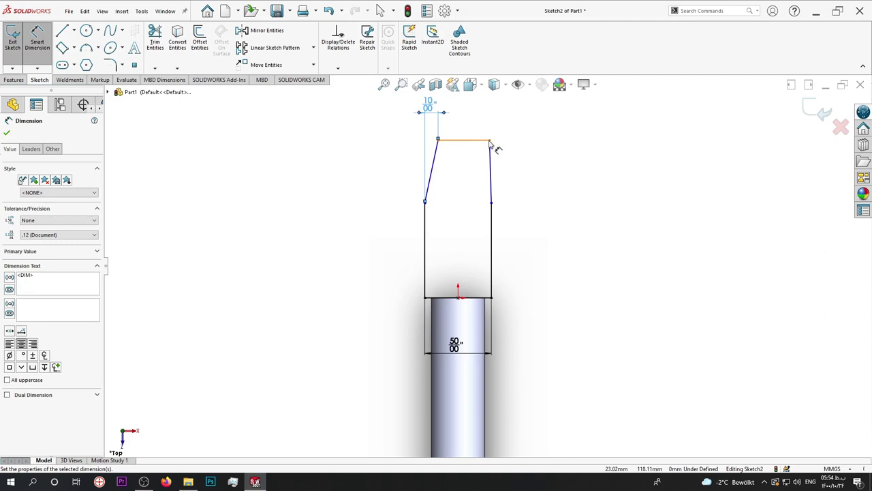
{"action": "left_click", "coordinate": [490, 142]}
{"action": "left_click", "coordinate": [492, 212]}
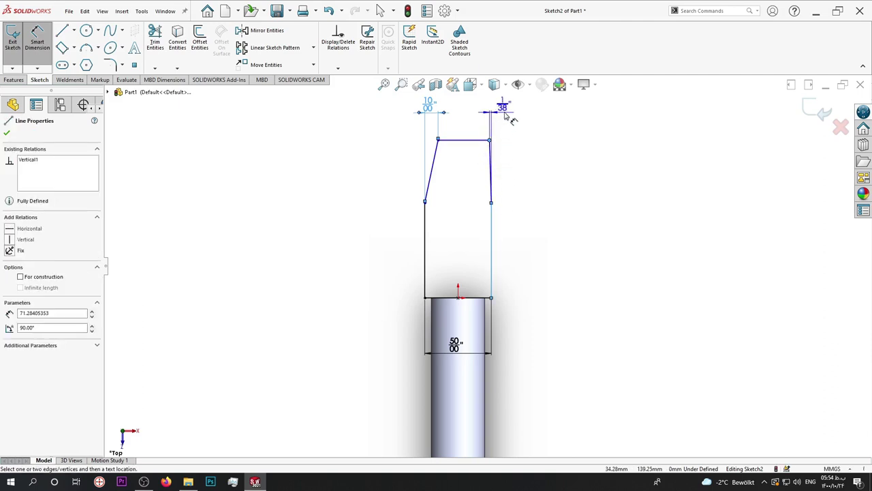
{"action": "left_click", "coordinate": [502, 112]}
{"action": "type", "text": "10"}
{"action": "key", "text": "Return"}
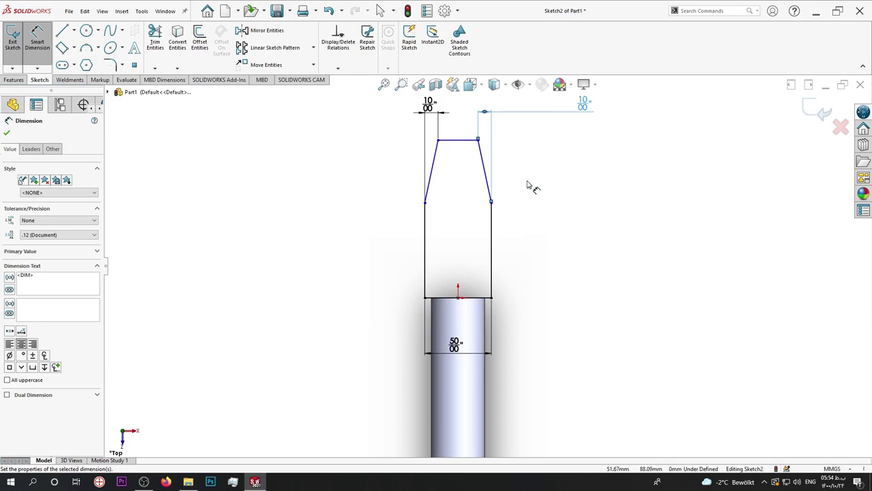
- Dimension the head height at 45 mm and slide both chamfer ends down the sides
{"action": "left_click", "coordinate": [451, 140]}
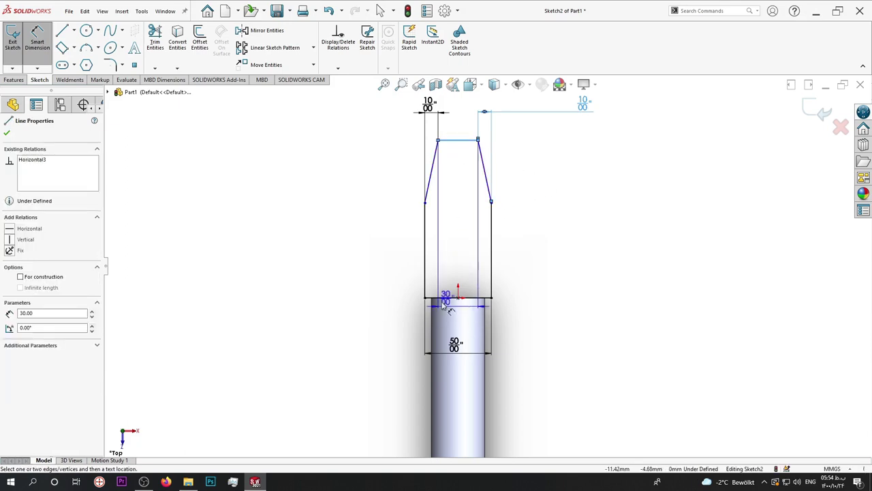
{"action": "left_click", "coordinate": [448, 297]}
{"action": "left_click", "coordinate": [583, 230]}
{"action": "type", "text": "65"}
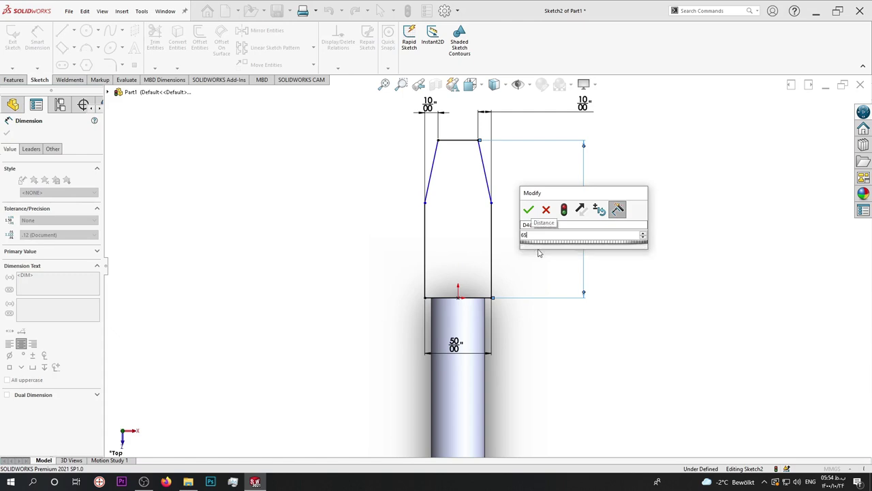
{"action": "key", "text": "Return"}
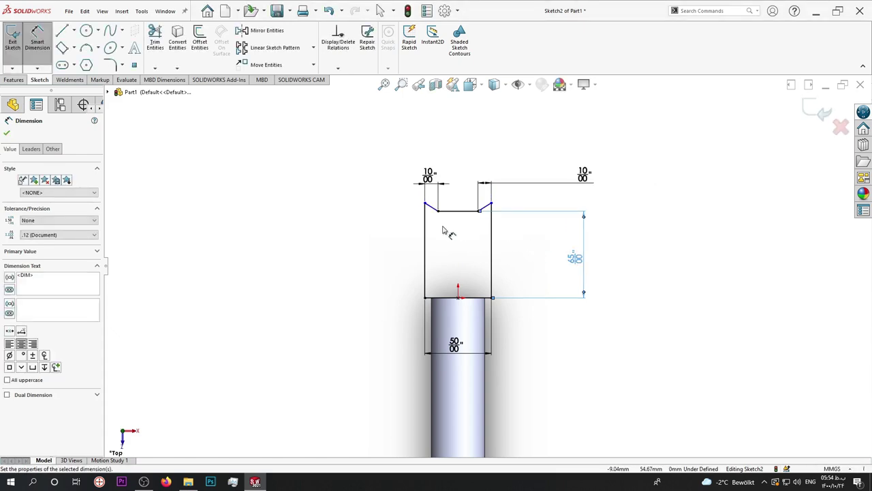
{"action": "scroll", "coordinate": [420, 204], "scroll_direction": "down", "scroll_amount": 3}
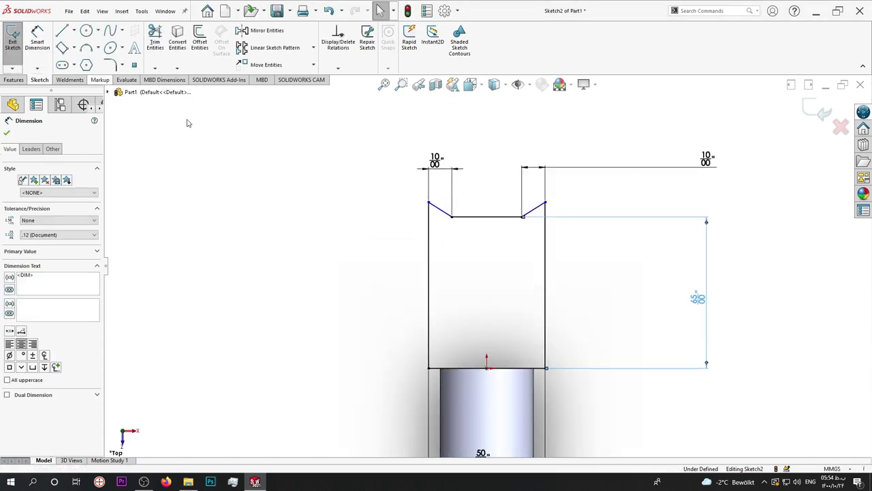
{"action": "left_click_drag", "start_coordinate": [428, 204], "coordinate": [427, 256]}
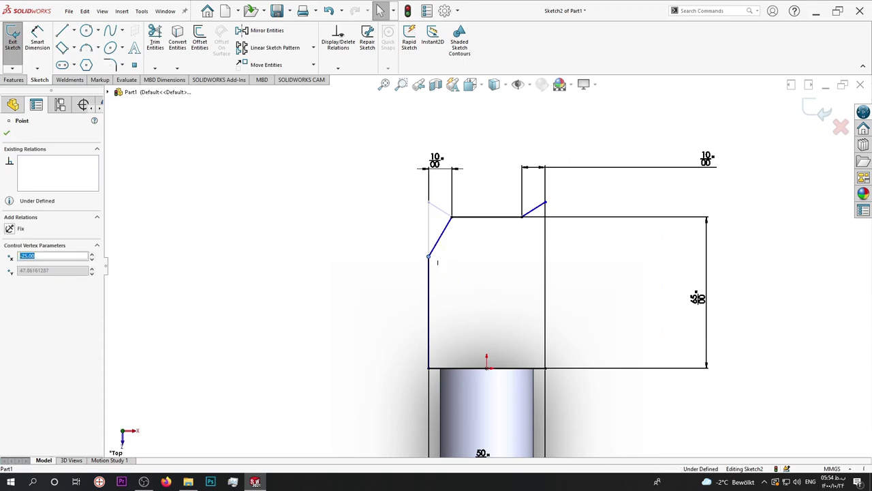
{"action": "left_click_drag", "start_coordinate": [545, 203], "coordinate": [545, 256]}
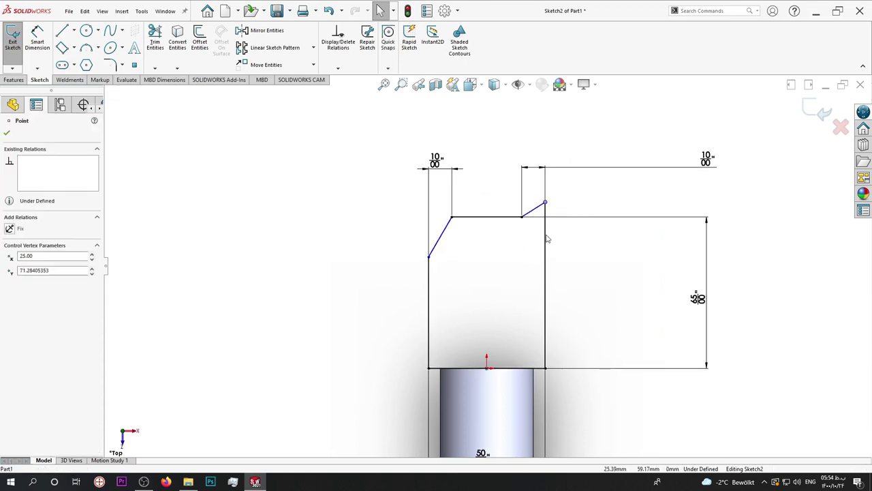
- Add vertical dimensions to both chamfers so the head sketch is fully defined
{"action": "right_click", "coordinate": [590, 269]}
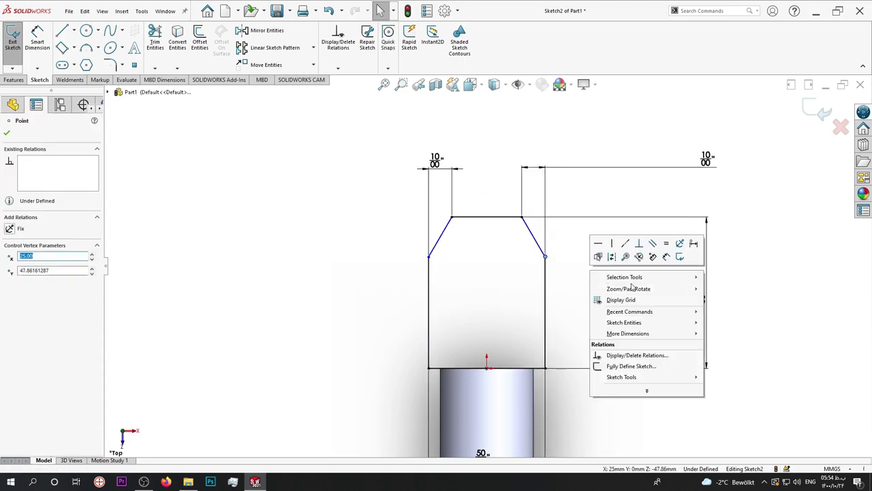
{"action": "left_click", "coordinate": [666, 257]}
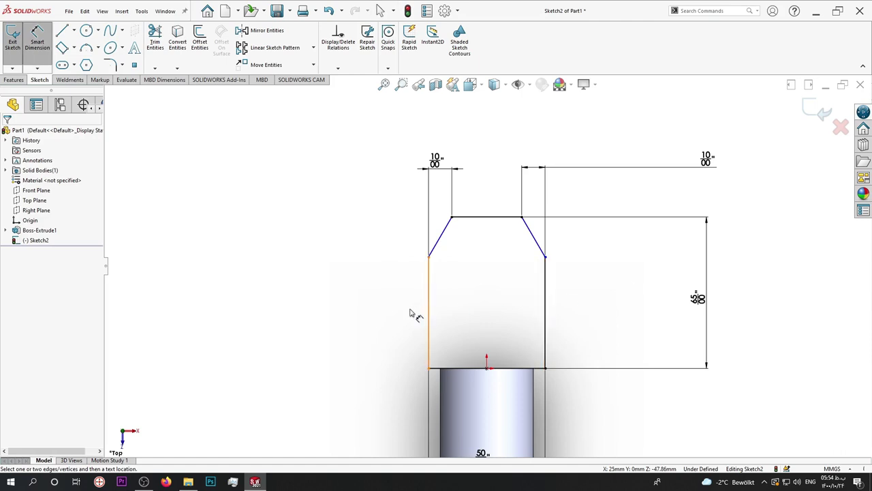
{"action": "left_click", "coordinate": [429, 258]}
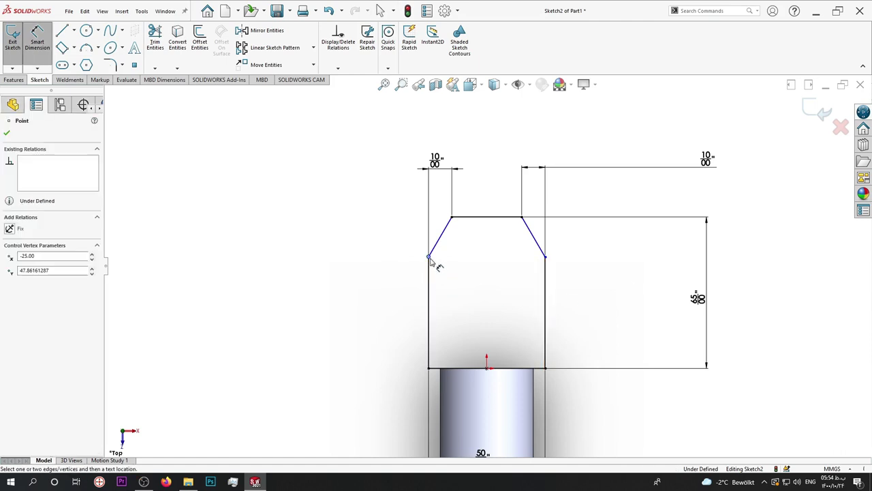
{"action": "left_click", "coordinate": [469, 218]}
{"action": "left_click", "coordinate": [368, 238]}
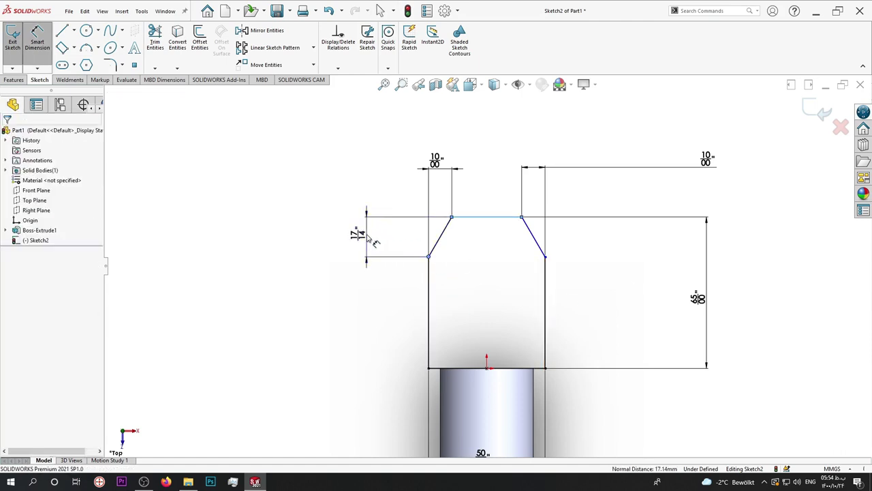
{"action": "type", "text": "14"}
{"action": "key", "text": "Return"}
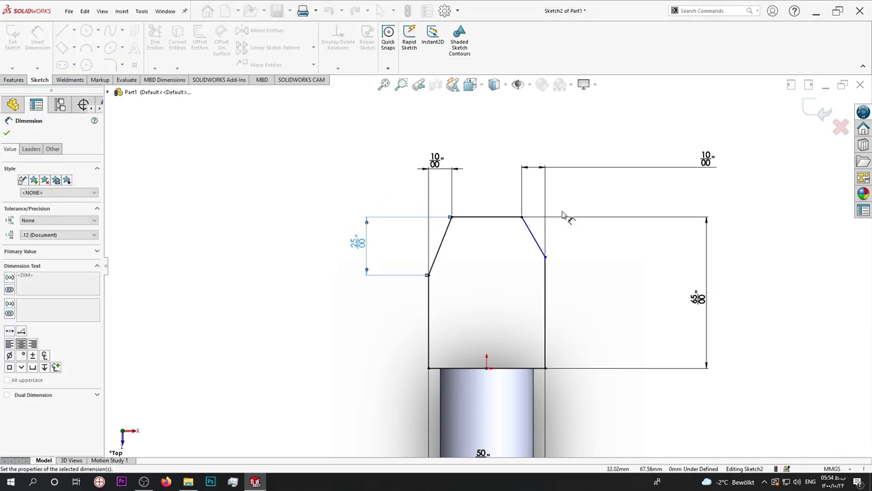
{"action": "left_click", "coordinate": [545, 257]}
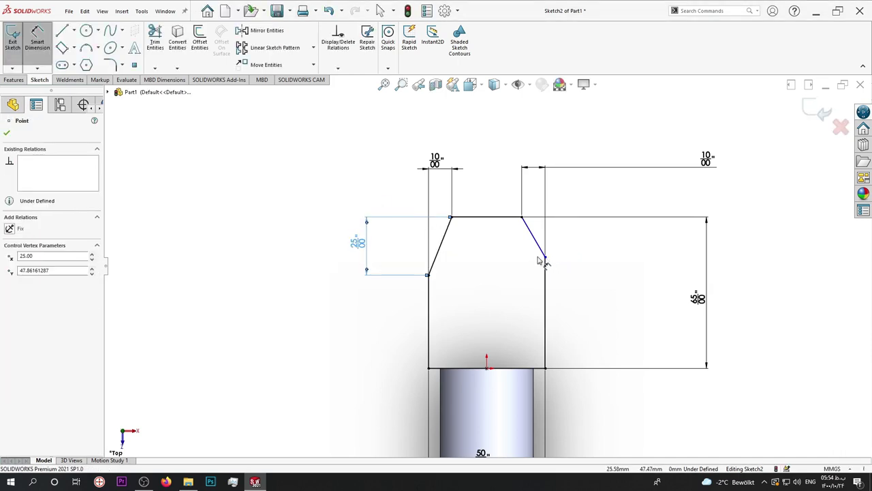
{"action": "left_click", "coordinate": [522, 217]}
{"action": "left_click", "coordinate": [627, 250]}
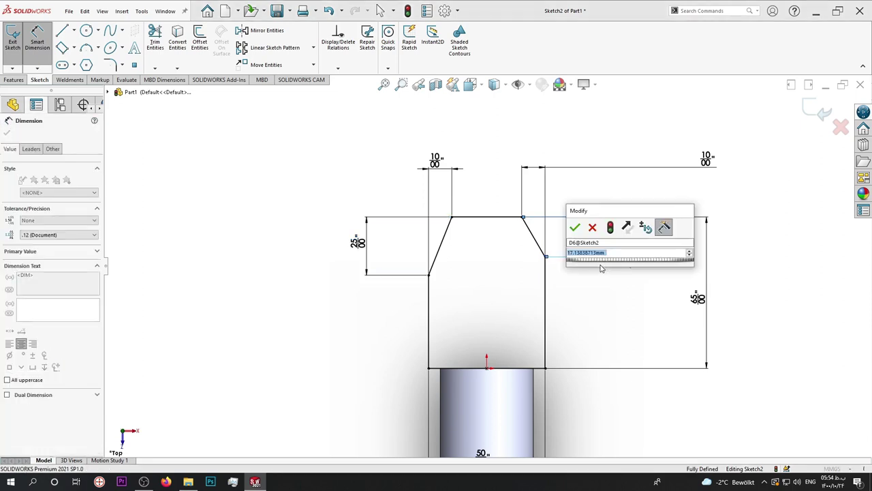
{"action": "key", "text": "Return"}
{"action": "left_click", "coordinate": [578, 292]}
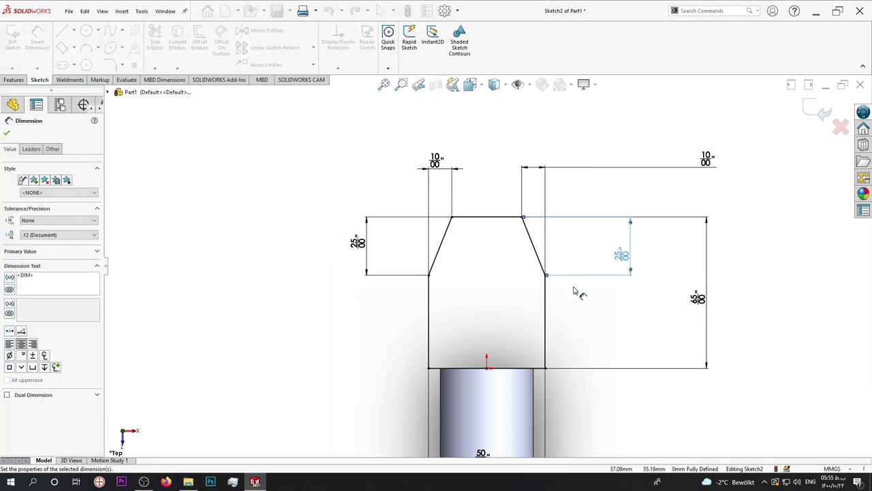
{"action": "key", "text": "f"}
{"action": "left_click", "coordinate": [37, 37]}
- Extrude the chamfered head profile 30 mm with a Mid Plane end condition
{"action": "left_click", "coordinate": [13, 80]}
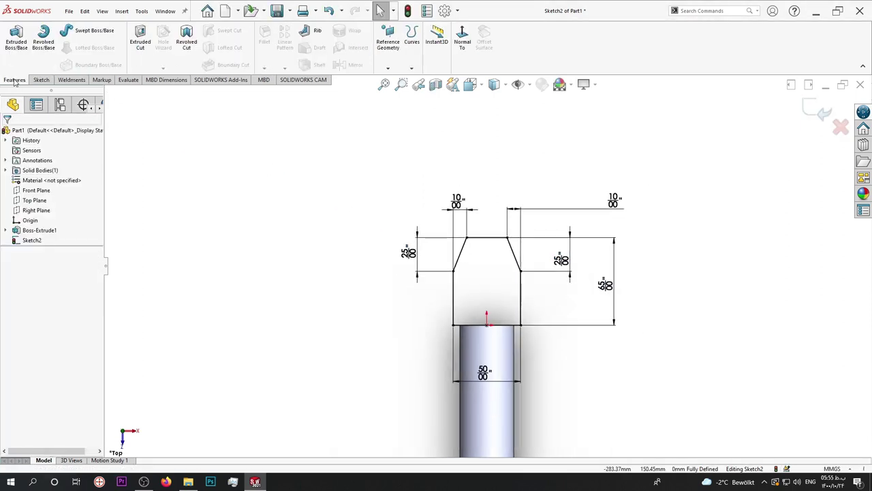
{"action": "left_click", "coordinate": [16, 37]}
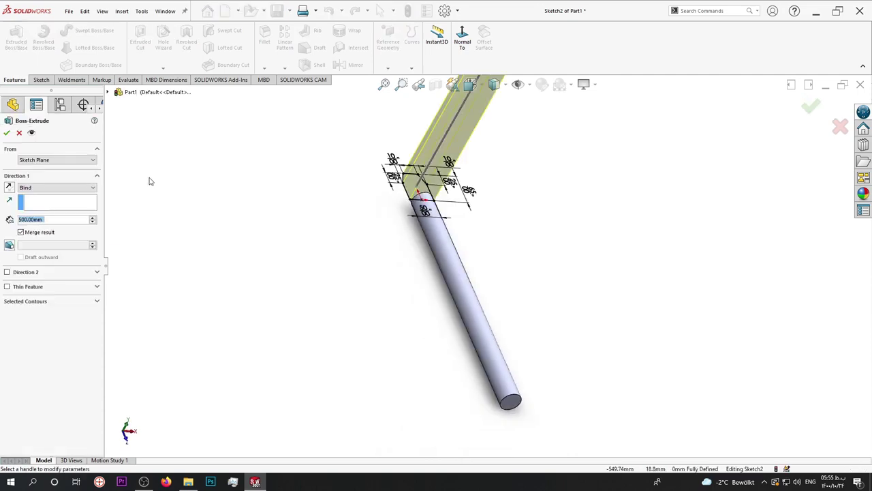
{"action": "left_click", "coordinate": [48, 192]}
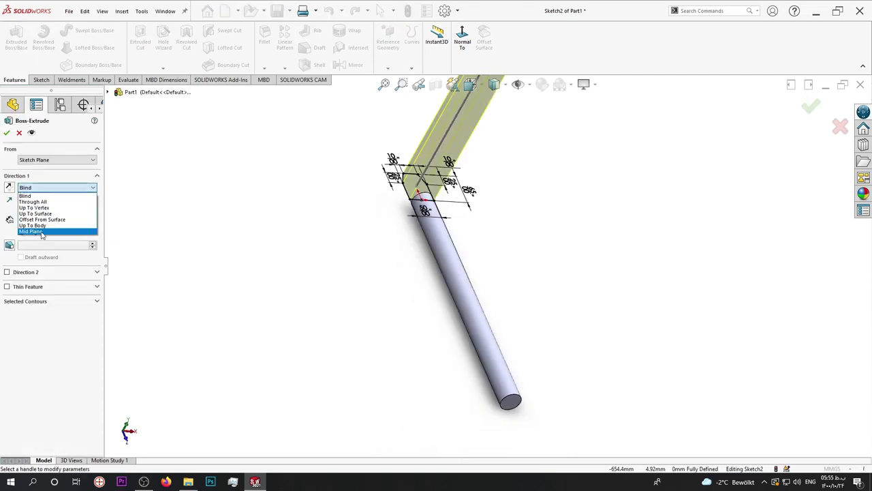
{"action": "left_click", "coordinate": [30, 231]}
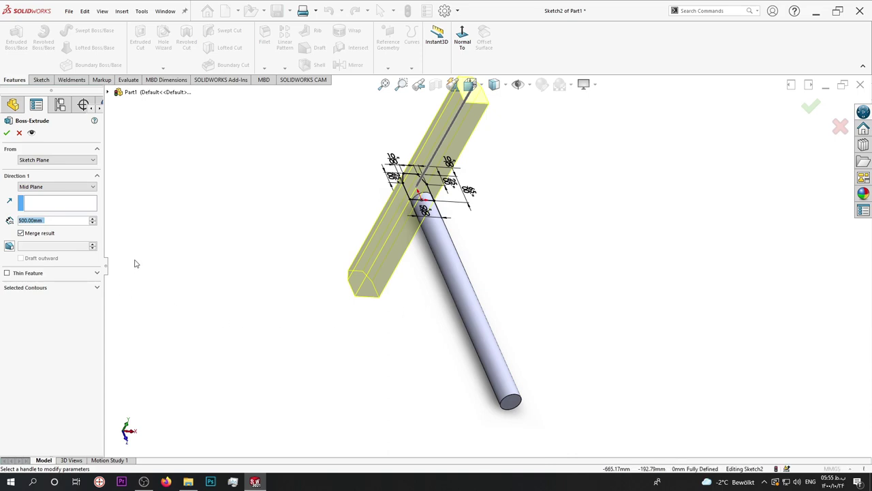
{"action": "type", "text": "30"}
{"action": "key", "text": "Return"}
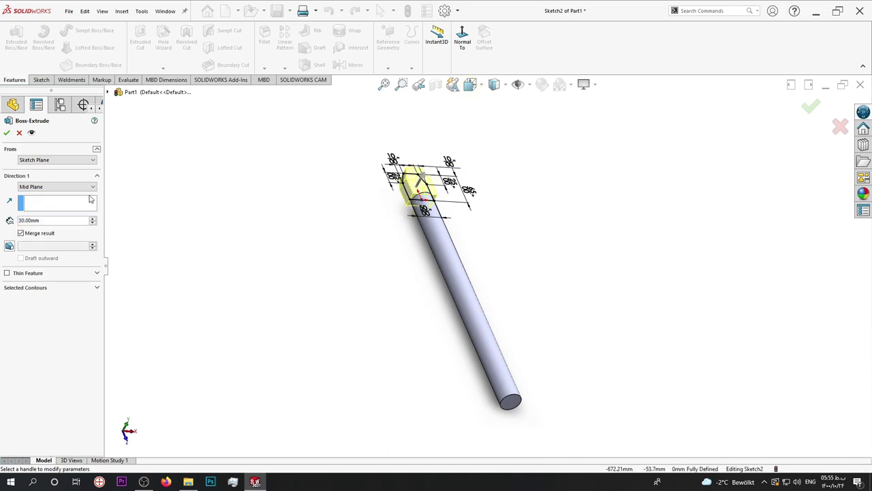
{"action": "left_click", "coordinate": [7, 132]}
{"action": "scroll", "coordinate": [432, 192], "scroll_direction": "down", "scroll_amount": 2}
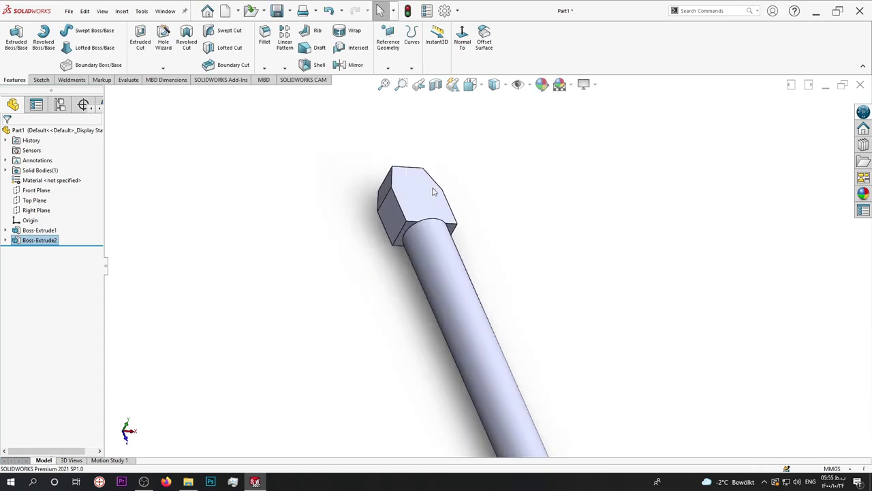
{"action": "mouse_move", "coordinate": [410, 224]}
{"action": "middle_mouse_down"}
{"action": "mouse_move", "coordinate": [403, 171]}
{"action": "mouse_move", "coordinate": [446, 171]}
{"action": "mouse_move", "coordinate": [417, 208]}
{"action": "middle_mouse_up"}
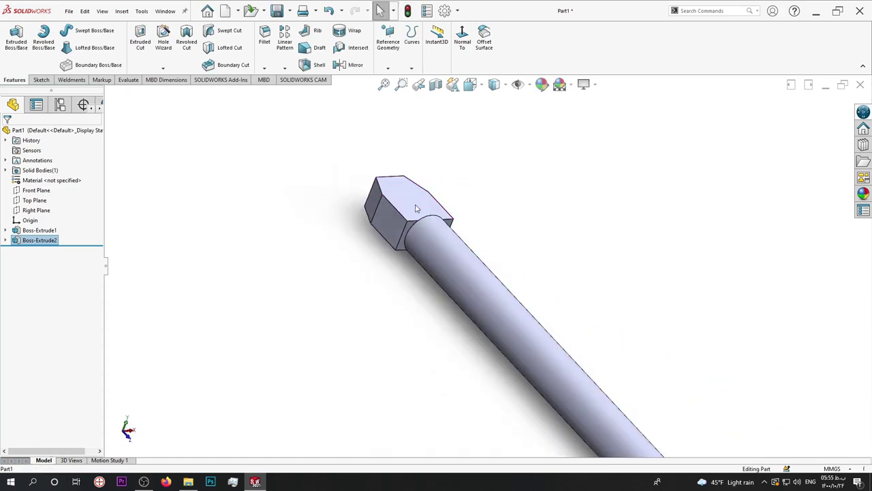
- Draw a circle on the head in a new Top Plane sketch
{"action": "left_click", "coordinate": [34, 200]}
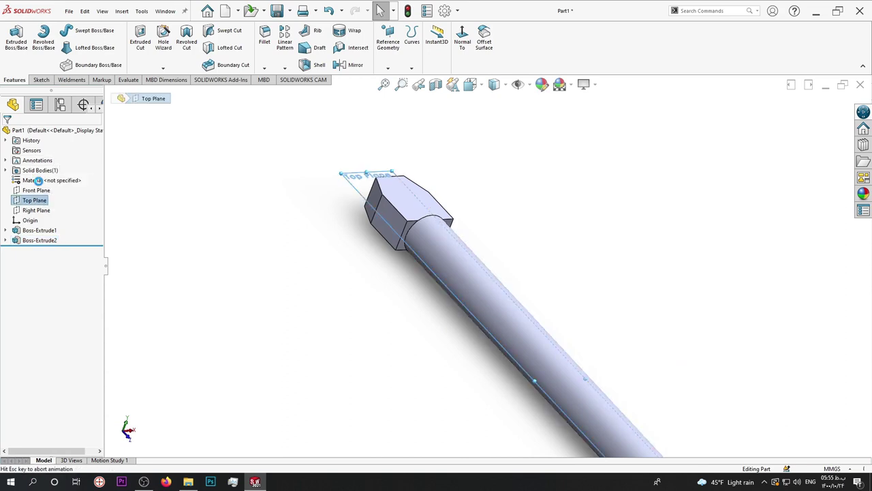
{"action": "left_click", "coordinate": [198, 180]}
{"action": "scroll", "coordinate": [543, 143], "scroll_direction": "down", "scroll_amount": 3}
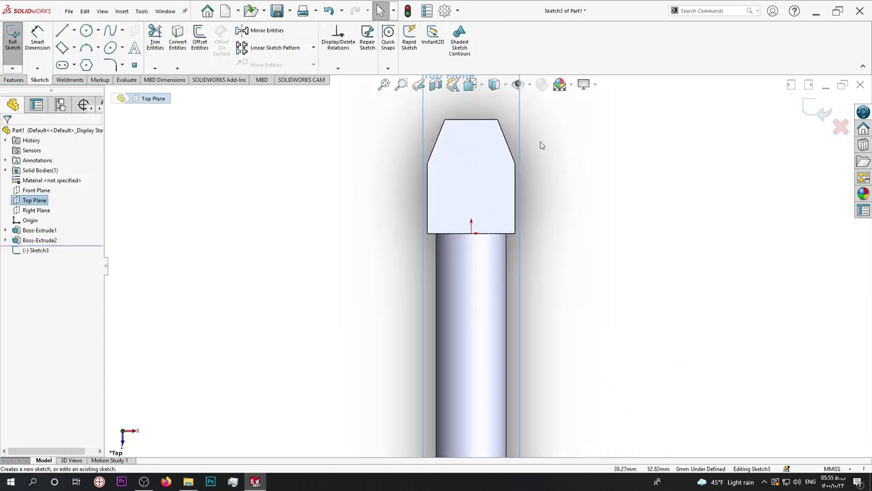
{"action": "left_click", "coordinate": [86, 31]}
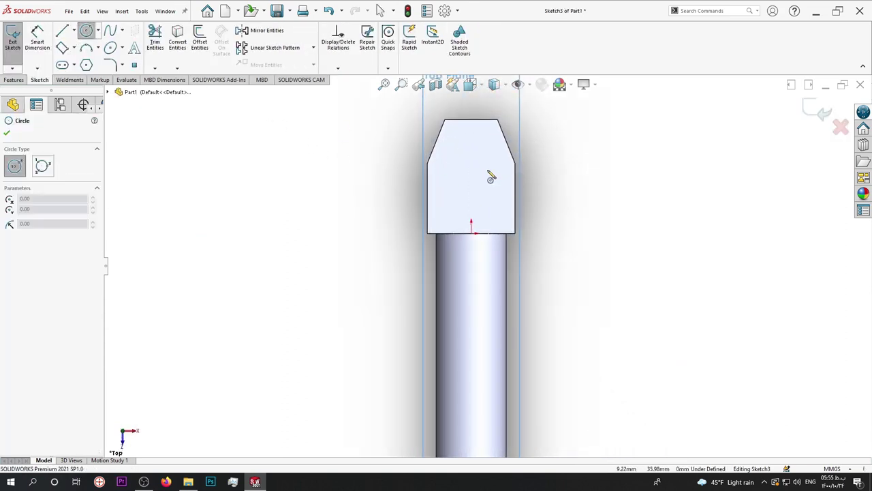
{"action": "left_click", "coordinate": [471, 166]}
{"action": "left_click", "coordinate": [484, 171]}
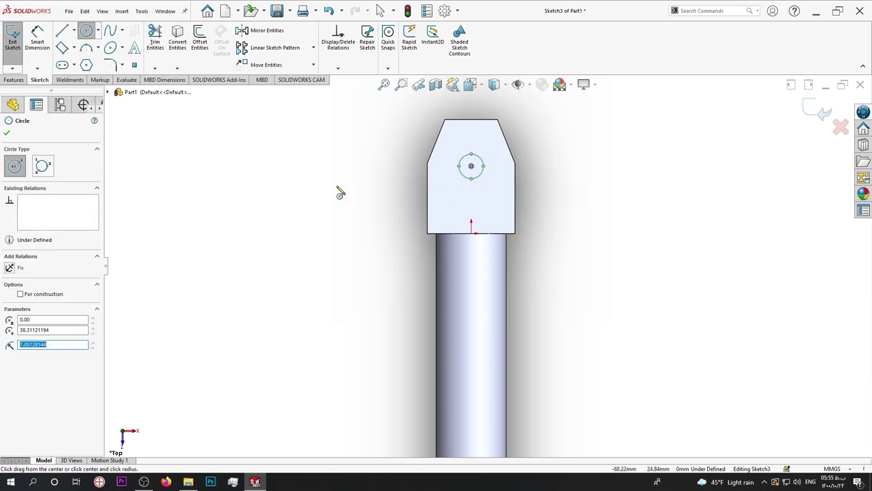
- Place the circle centre 40 mm from the head's base and give it a 20 mm diameter
{"action": "left_click", "coordinate": [35, 42]}
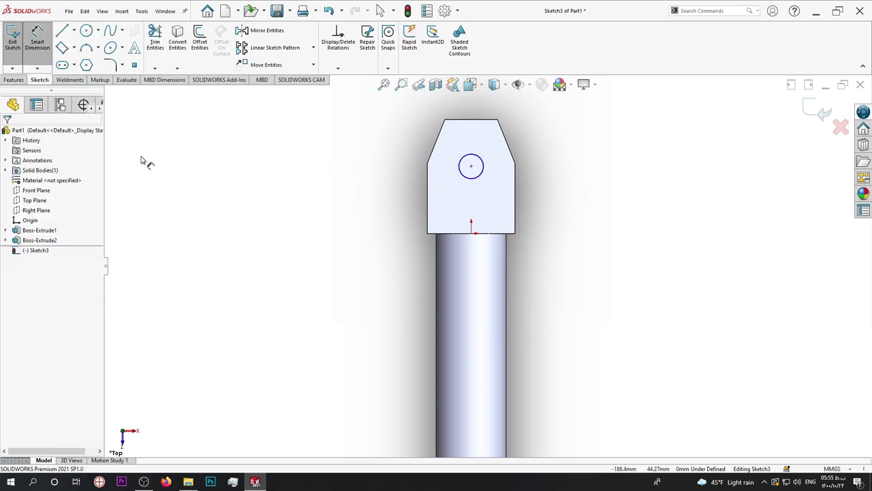
{"action": "left_click", "coordinate": [462, 176]}
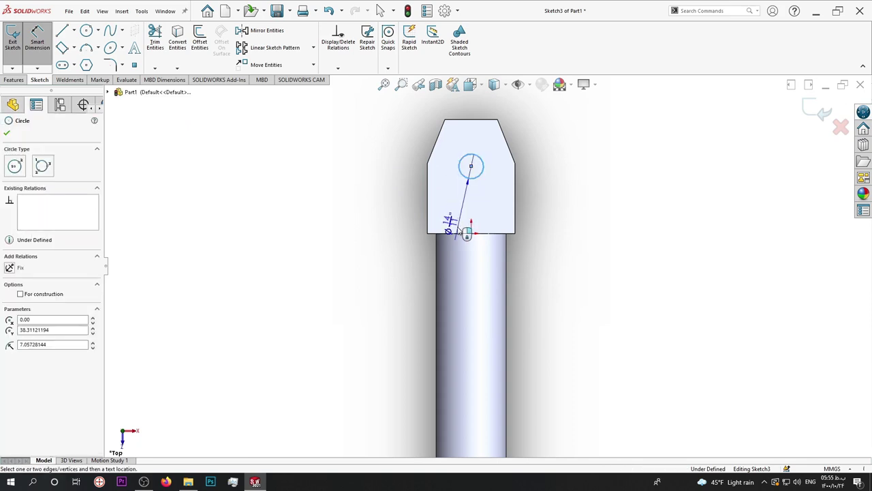
{"action": "left_click", "coordinate": [459, 235]}
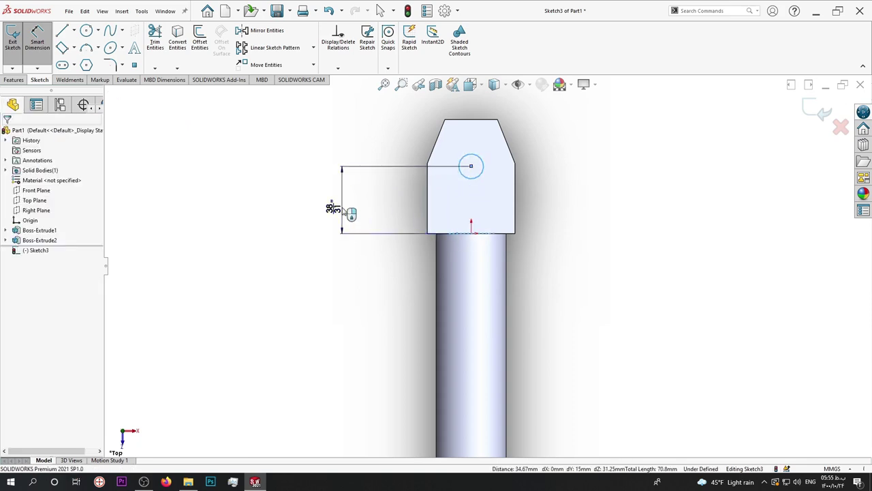
{"action": "left_click", "coordinate": [333, 199]}
{"action": "type", "text": "40"}
{"action": "key", "text": "Return"}
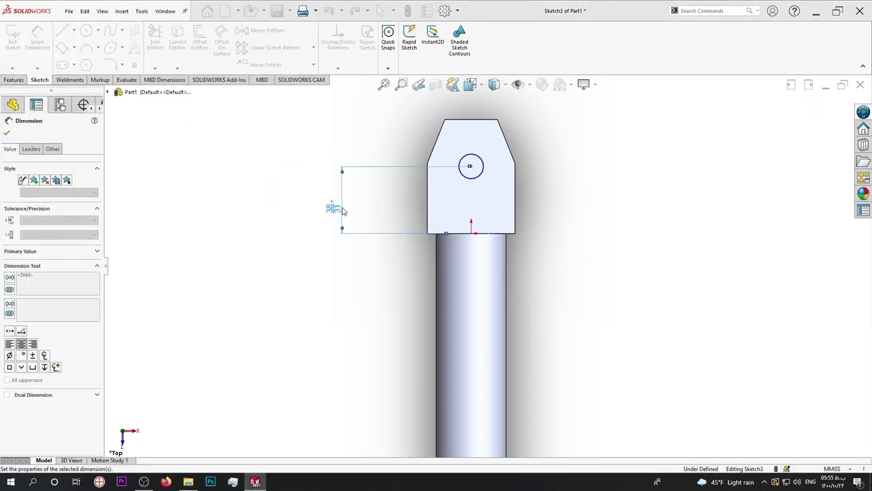
{"action": "left_click", "coordinate": [468, 175]}
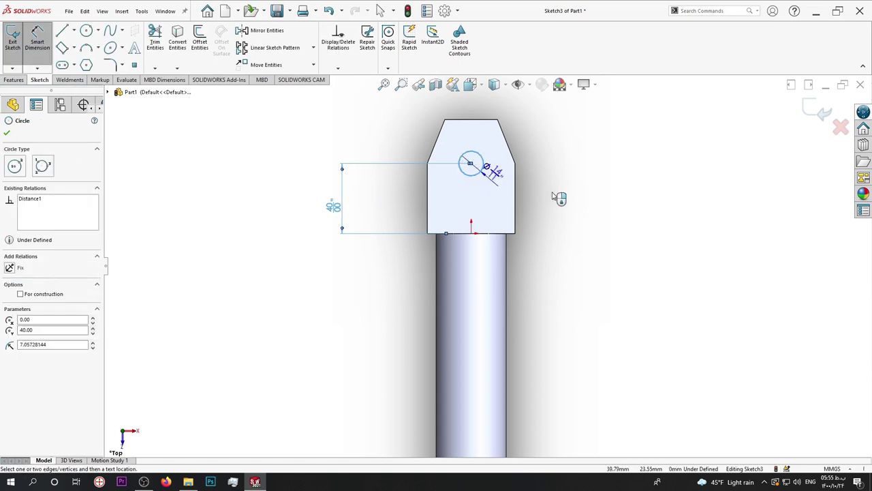
{"action": "left_click", "coordinate": [571, 193]}
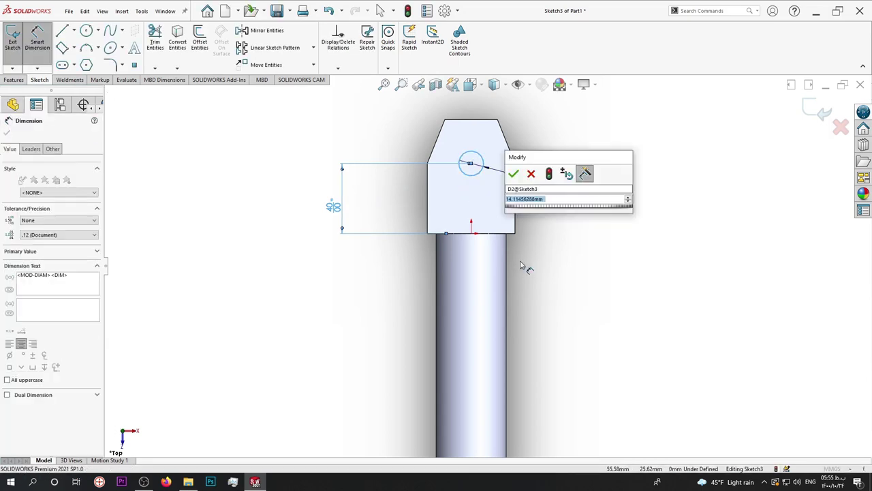
{"action": "key", "text": "Return"}
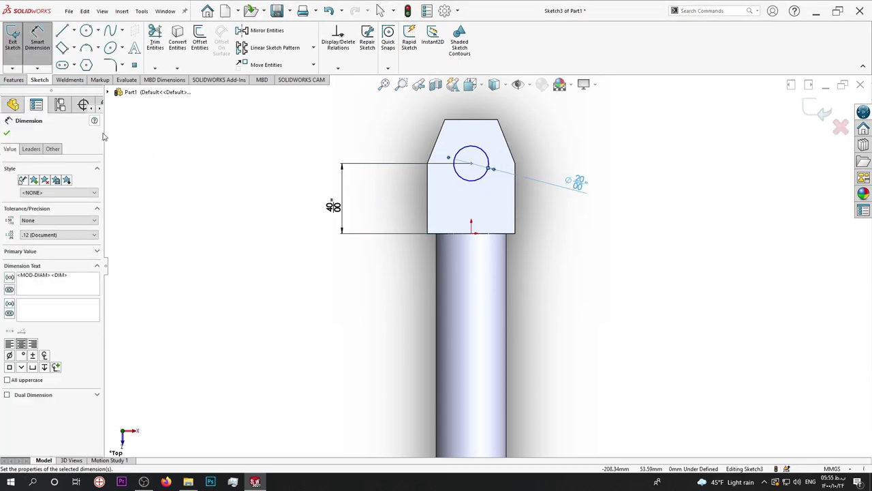
{"action": "left_click", "coordinate": [13, 80]}
- Extrude the Ø20 circle 60 mm Mid Plane to form the pin
{"action": "left_click", "coordinate": [16, 37]}
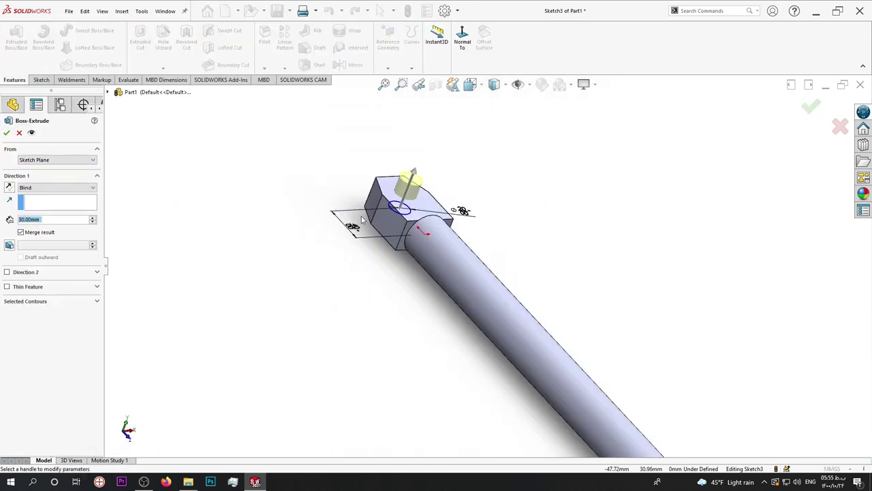
{"action": "left_click", "coordinate": [31, 188]}
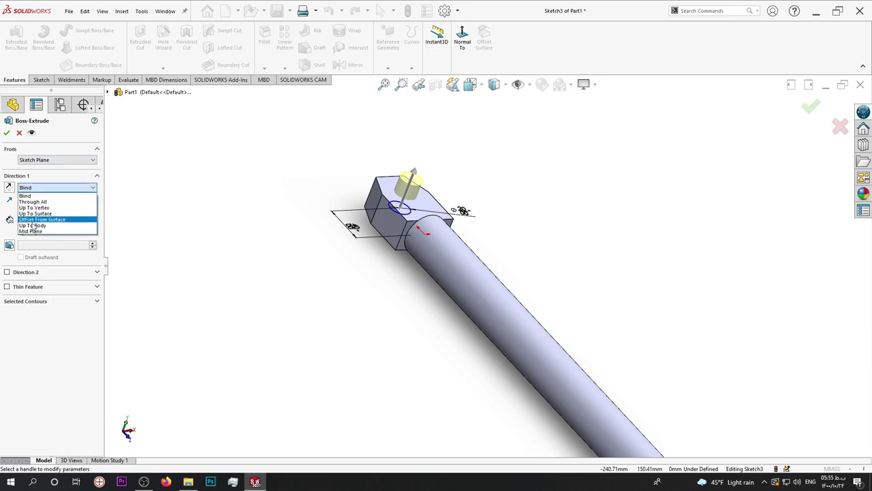
{"action": "left_click", "coordinate": [34, 233]}
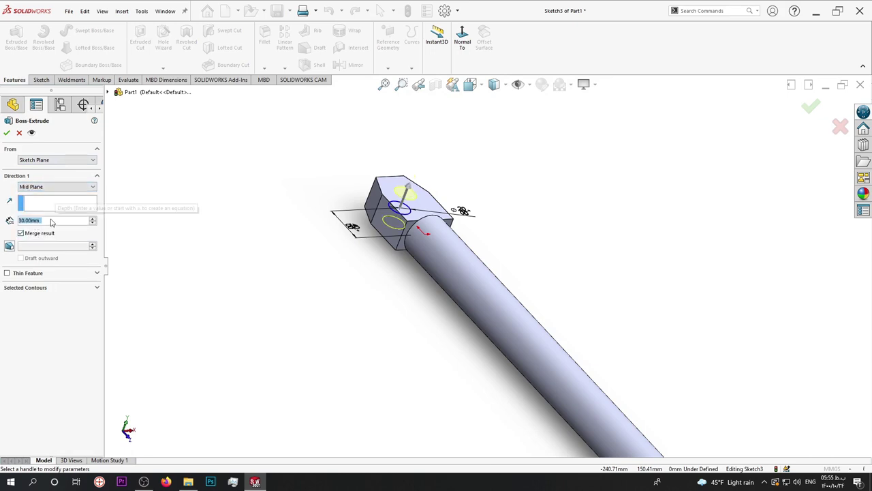
{"action": "type", "text": "60"}
{"action": "key", "text": "Return"}
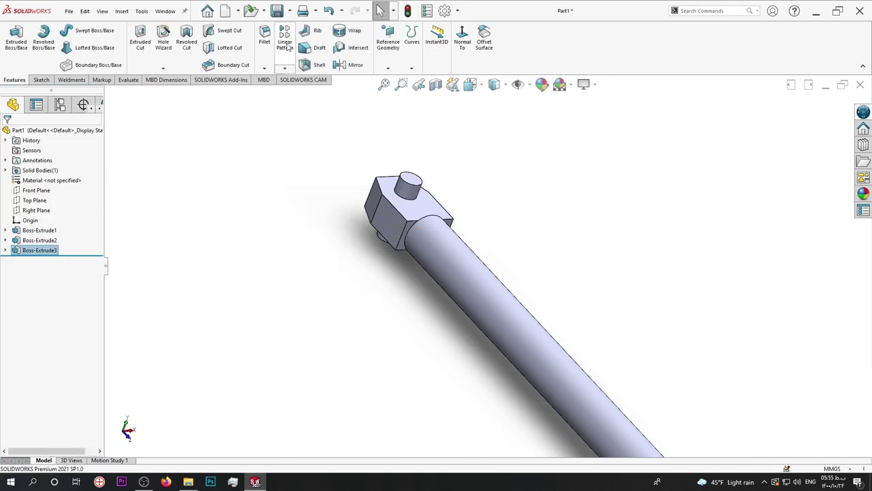
- Save the part as 'oush rod' in D:\solid works project\forklift
{"action": "key", "text": "ctrl+s"}
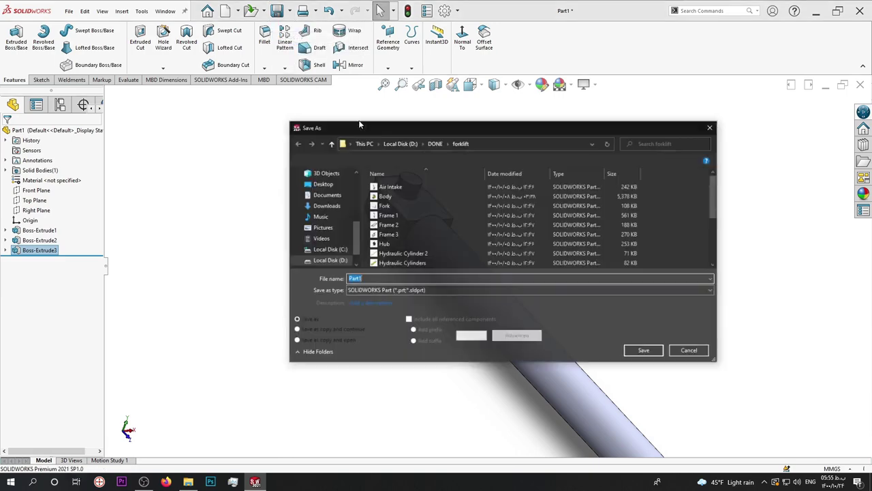
{"action": "left_click", "coordinate": [330, 144]}
{"action": "left_click", "coordinate": [330, 144]}
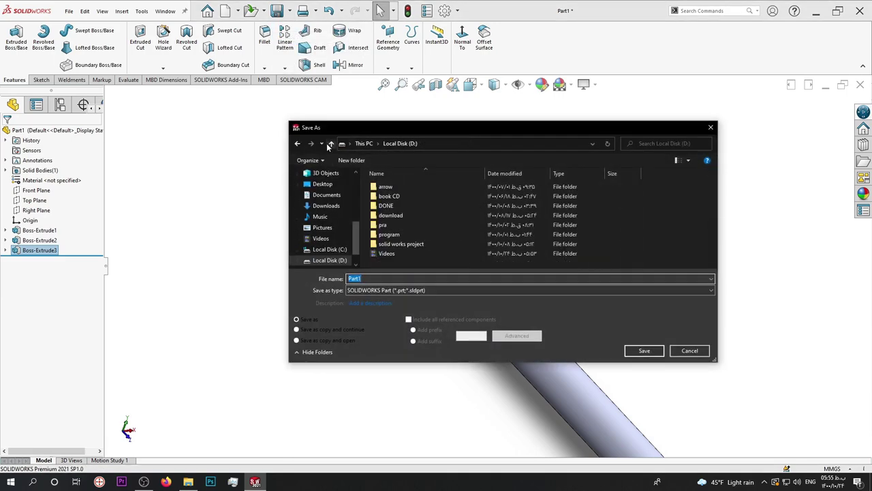
{"action": "double_click", "coordinate": [419, 243]}
{"action": "double_click", "coordinate": [390, 206]}
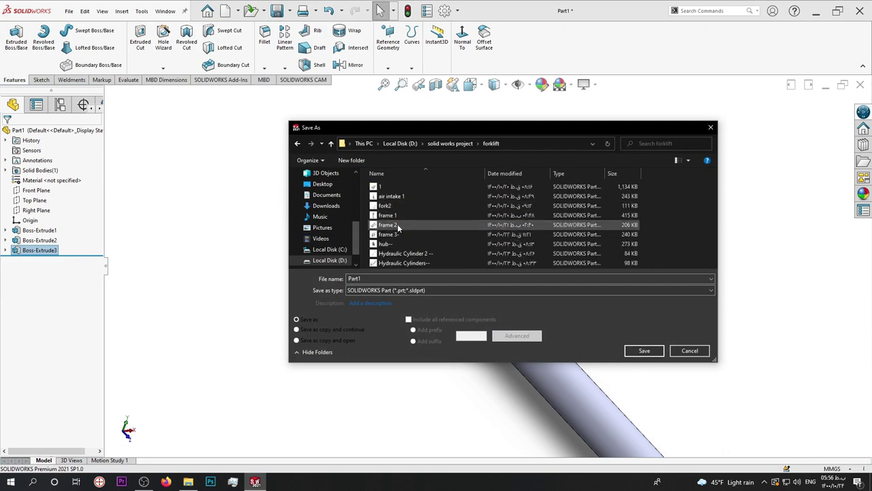
{"action": "left_click_drag", "start_coordinate": [374, 281], "coordinate": [345, 282]}
{"action": "type", "text": "oush rod"}
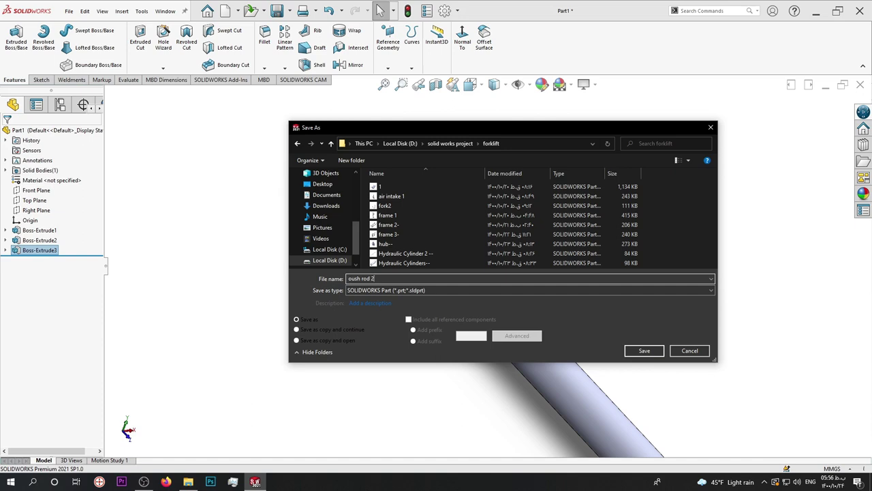
{"action": "key", "text": "Return"}
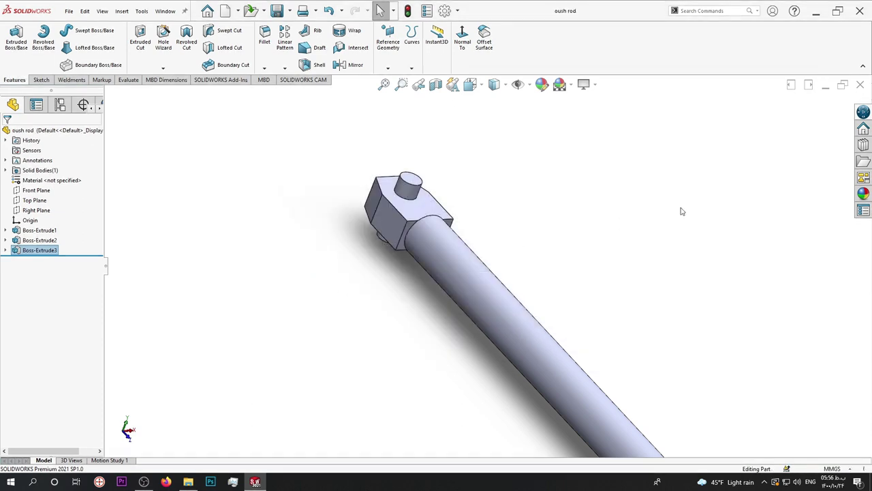
{"action": "key", "text": "space"}
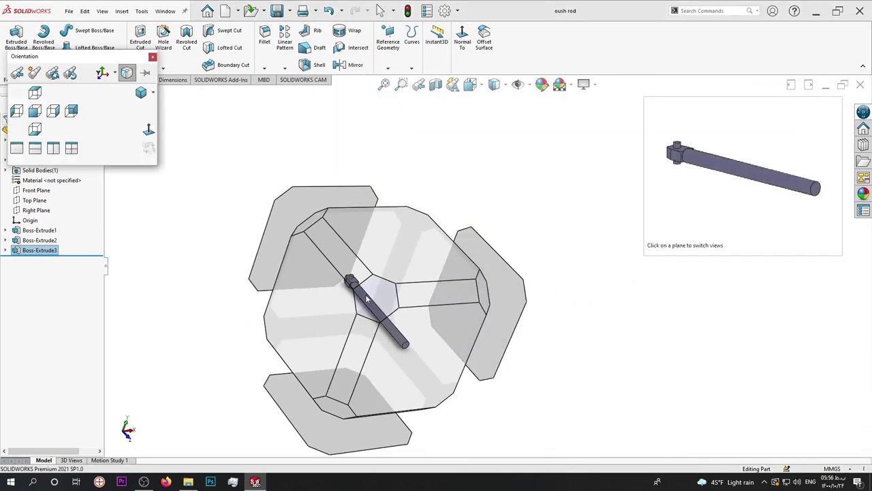
- Start a new part and apply the Plain White scene
{"action": "left_click", "coordinate": [366, 297]}
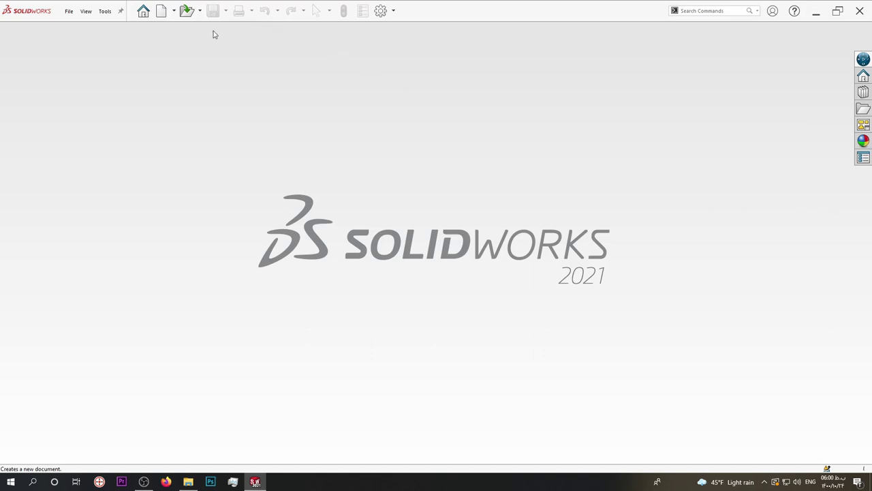
{"action": "left_click", "coordinate": [159, 8]}
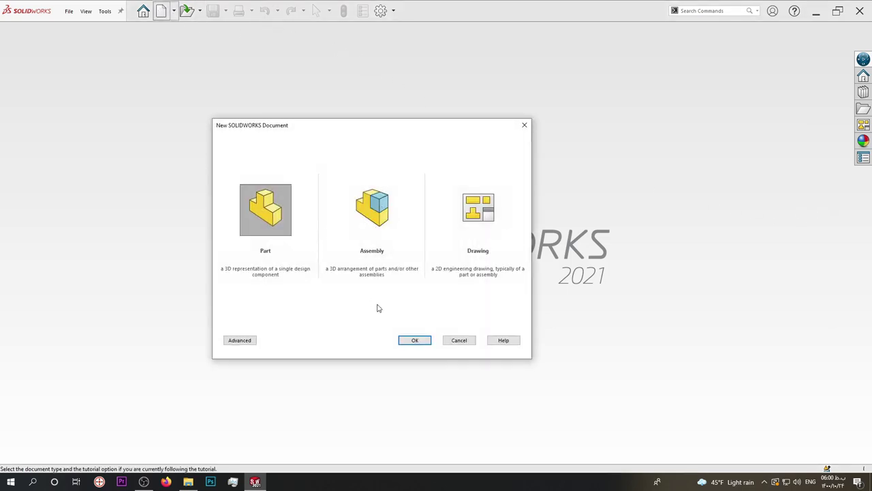
{"action": "left_click", "coordinate": [414, 340]}
{"action": "left_click", "coordinate": [415, 341]}
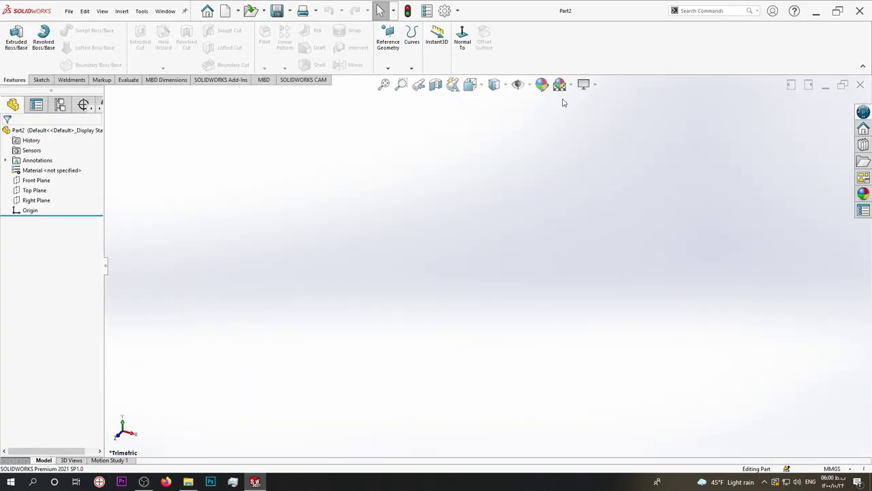
{"action": "left_click", "coordinate": [559, 84]}
{"action": "left_click", "coordinate": [579, 110]}
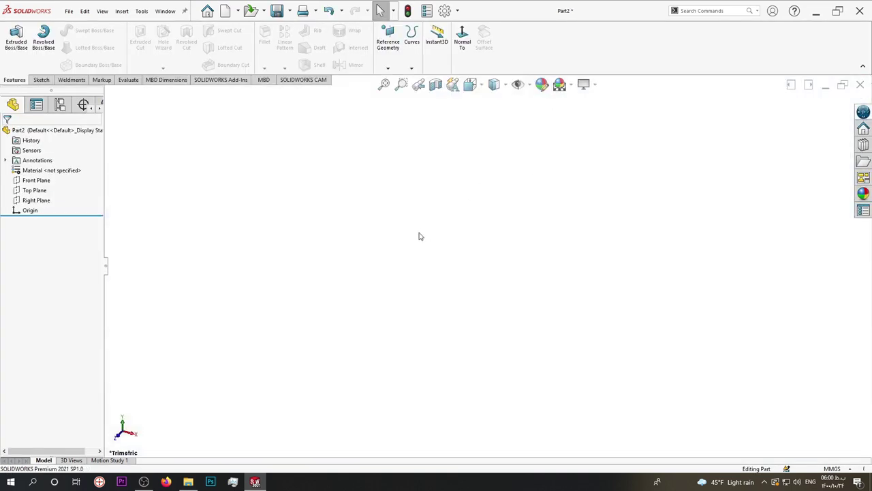
- Draw a circle centred on the origin in a Front Plane sketch
{"action": "left_click", "coordinate": [37, 179]}
{"action": "left_click", "coordinate": [64, 164]}
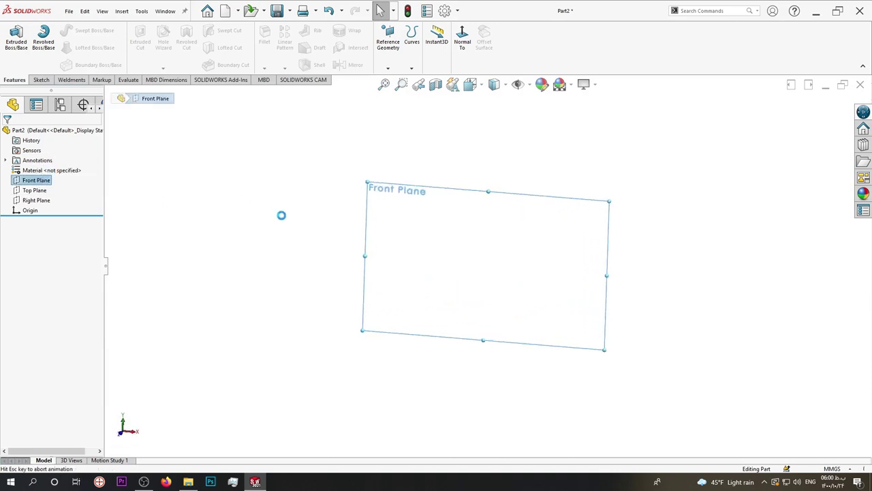
{"action": "left_click", "coordinate": [85, 30]}
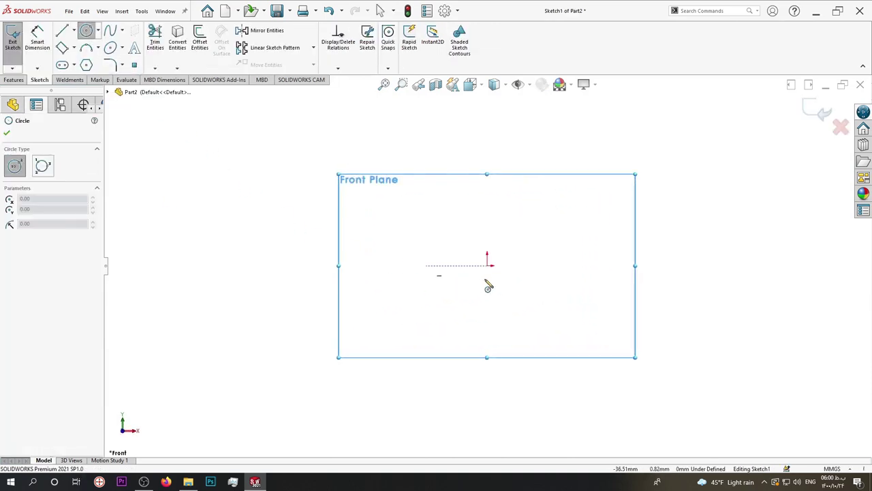
{"action": "left_click_drag", "start_coordinate": [487, 265], "coordinate": [443, 296]}
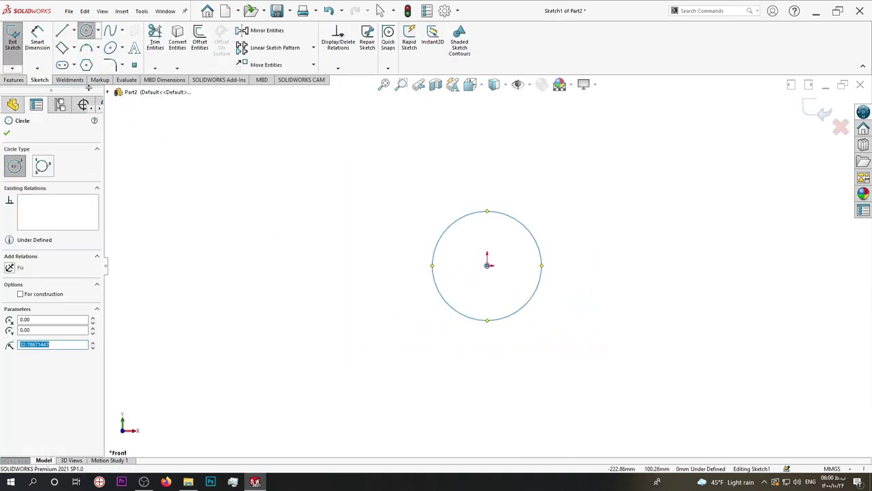
- Dimension the new circle to a 40 mm diameter
{"action": "left_click", "coordinate": [39, 45]}
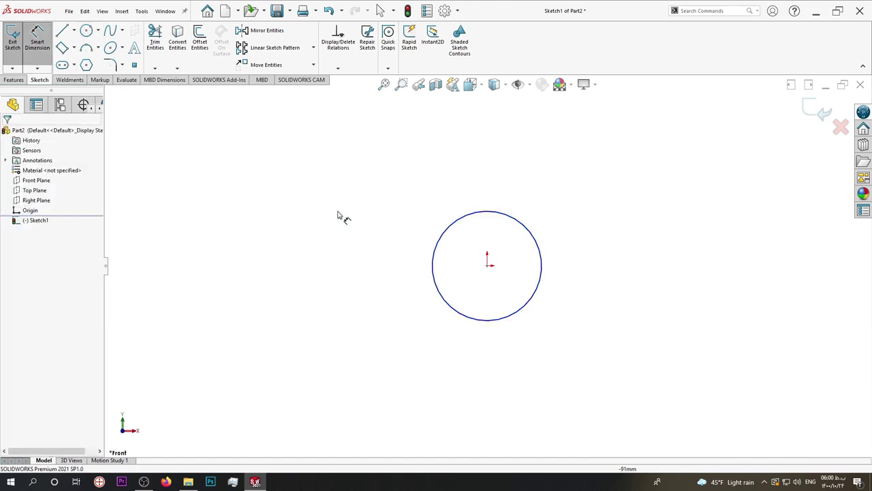
{"action": "left_click", "coordinate": [439, 242]}
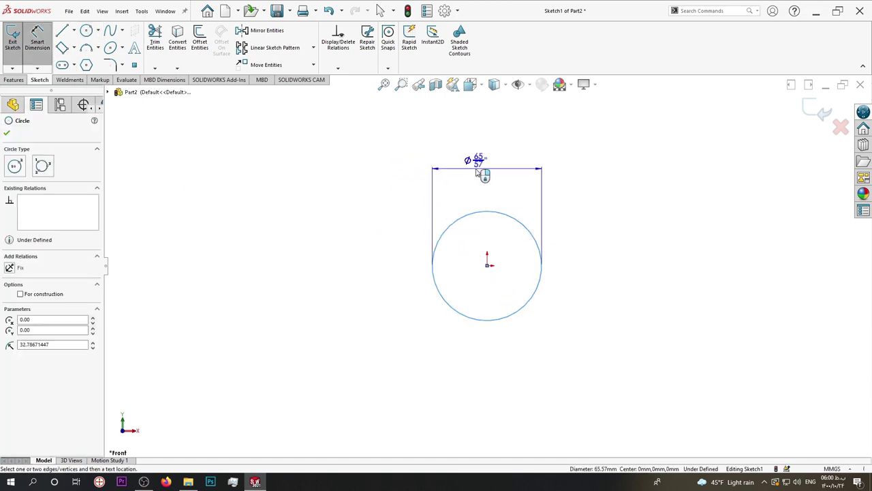
{"action": "left_click", "coordinate": [474, 158]}
{"action": "type", "text": "40"}
{"action": "key", "text": "Return"}
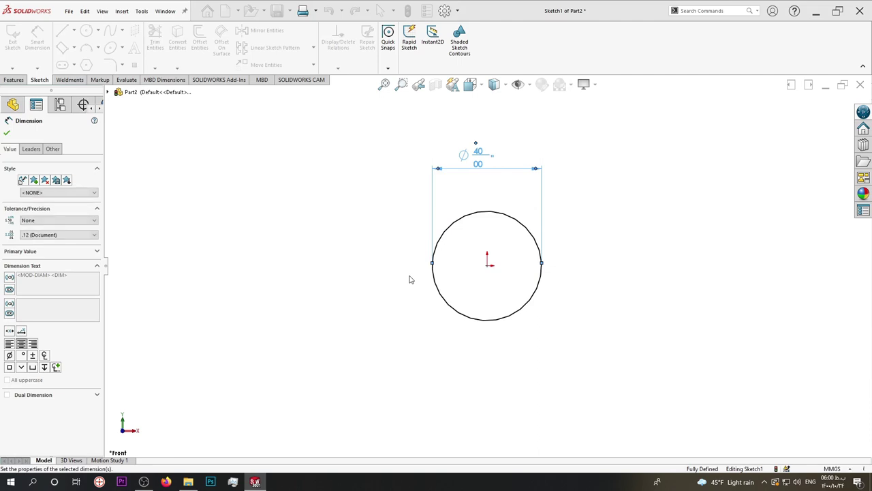
{"action": "left_click", "coordinate": [7, 133]}
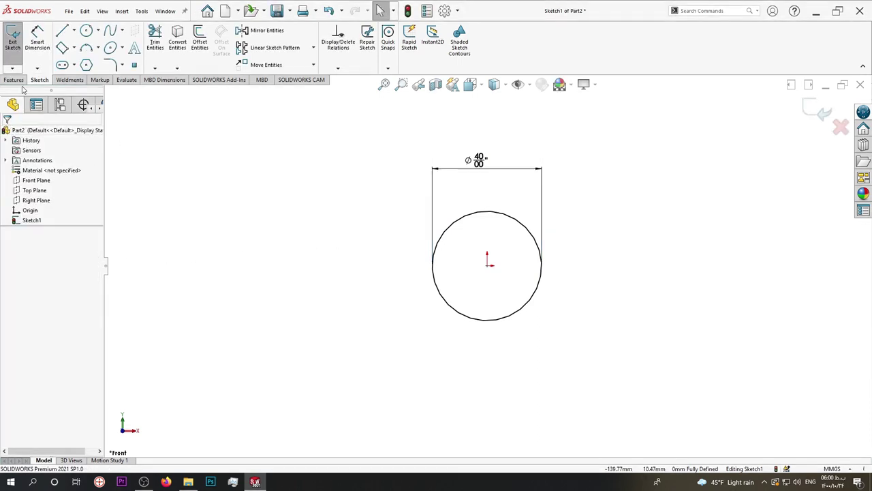
{"action": "left_click", "coordinate": [18, 80]}
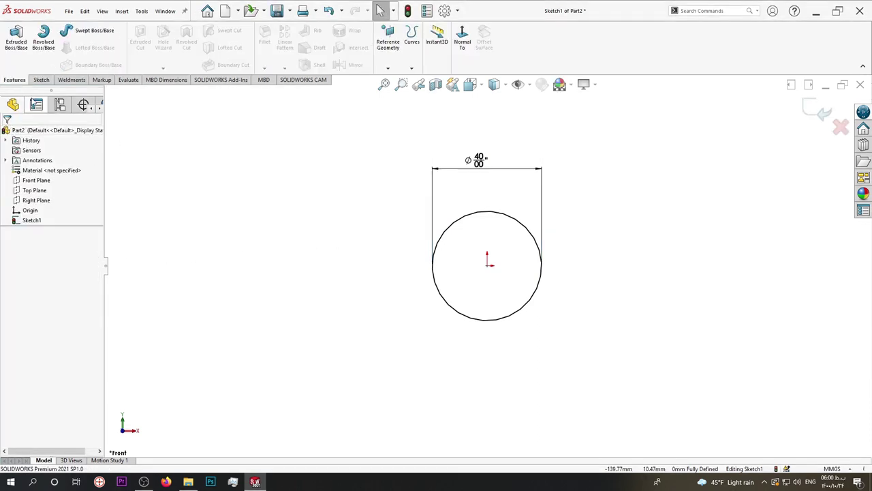
- Extrude the Ø40 circle as a 2100 mm blind Boss-Extrude into a long rod
{"action": "left_click", "coordinate": [16, 38]}
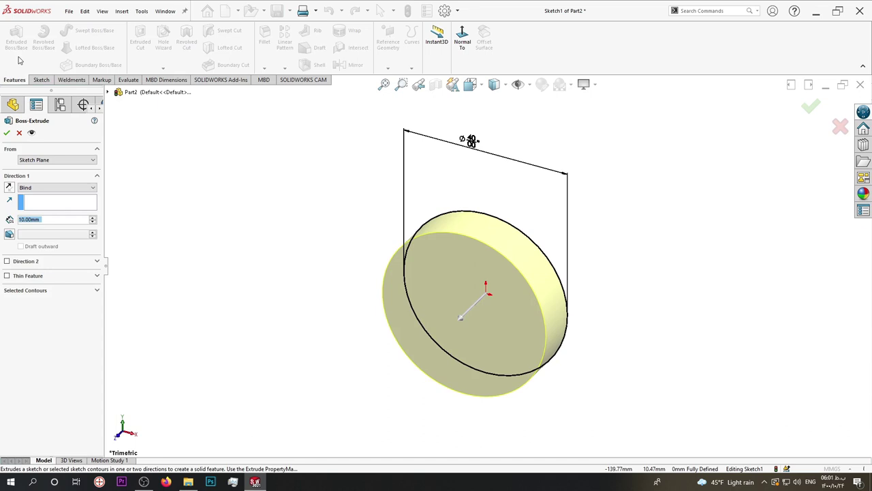
{"action": "type", "text": "210"}
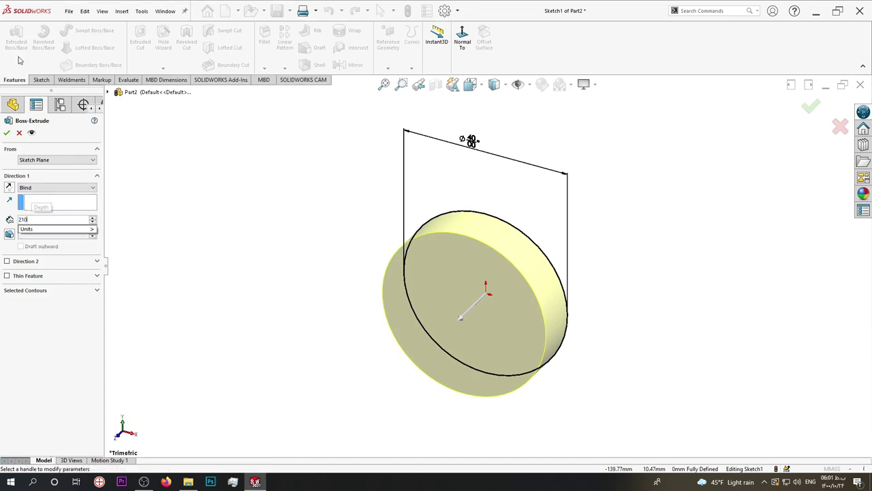
{"action": "type", "text": "0"}
{"action": "key", "text": "Return"}
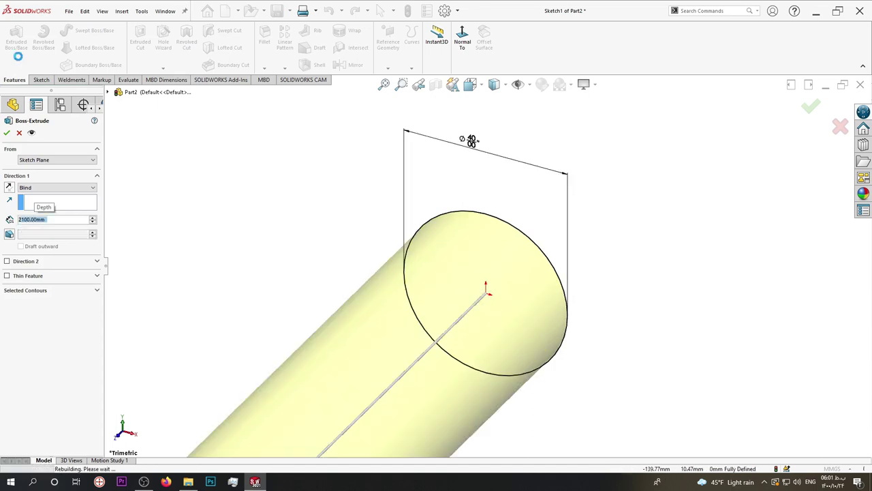
{"action": "scroll", "coordinate": [372, 331], "scroll_direction": "up", "scroll_amount": 5}
{"action": "scroll", "coordinate": [375, 330], "scroll_direction": "up", "scroll_amount": 2}
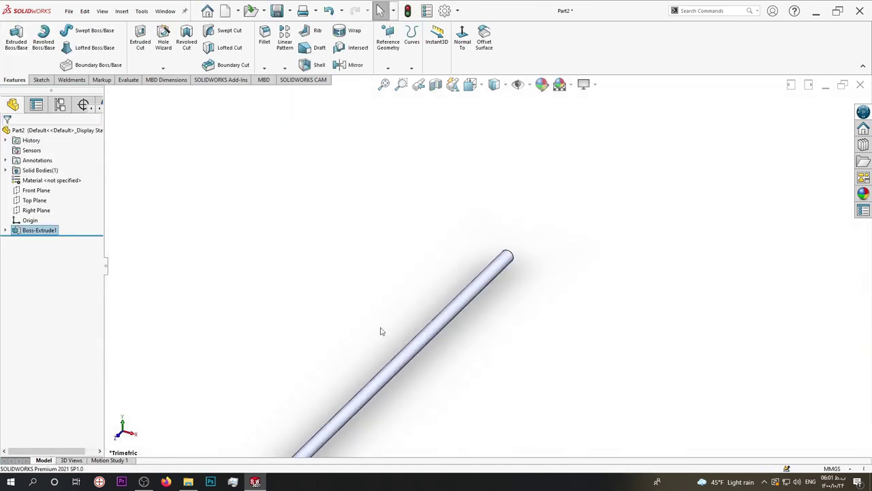
{"action": "scroll", "coordinate": [407, 331], "scroll_direction": "up", "scroll_amount": 1}
{"action": "scroll", "coordinate": [399, 340], "scroll_direction": "up", "scroll_amount": 2}
{"action": "scroll", "coordinate": [422, 330], "scroll_direction": "up", "scroll_amount": 1}
{"action": "scroll", "coordinate": [429, 338], "scroll_direction": "down", "scroll_amount": 3}
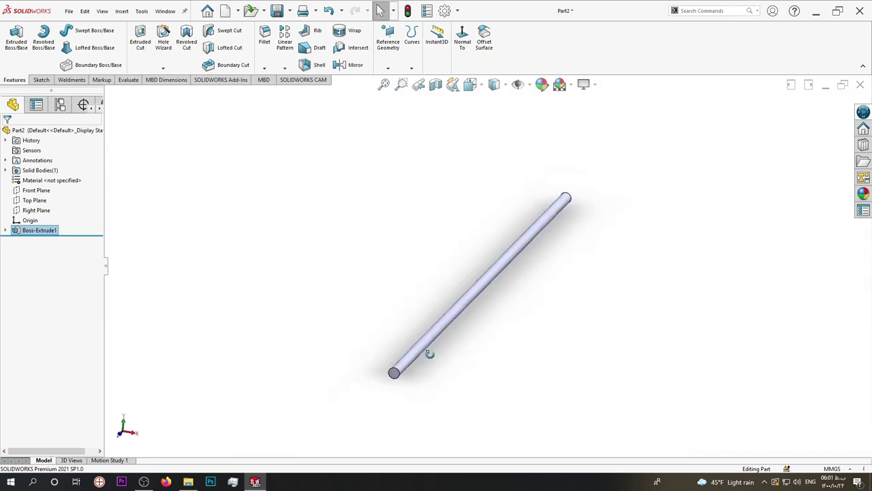
{"action": "scroll", "coordinate": [430, 349], "scroll_direction": "down", "scroll_amount": 1}
- Apply an orange colour (RGB 232, 113, 8) to the rod's Boss-Extrude1 appearance
{"action": "right_click", "coordinate": [430, 343]}
{"action": "left_click", "coordinate": [515, 250]}
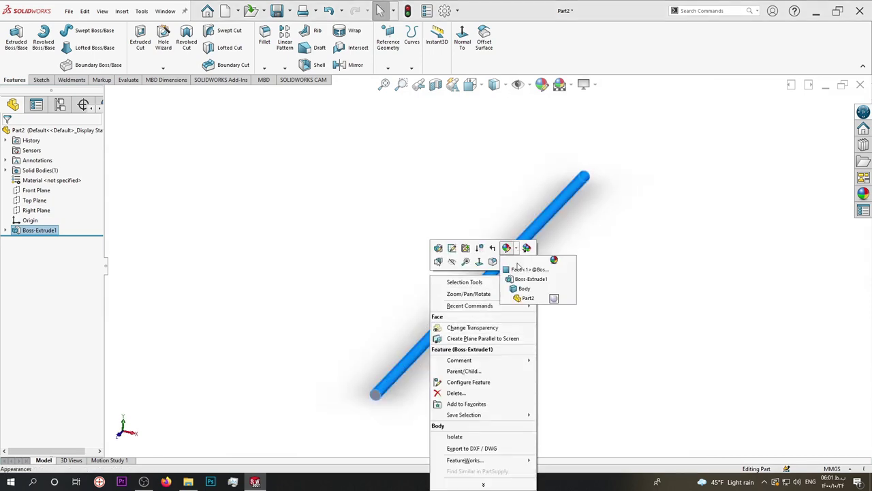
{"action": "left_click", "coordinate": [519, 288]}
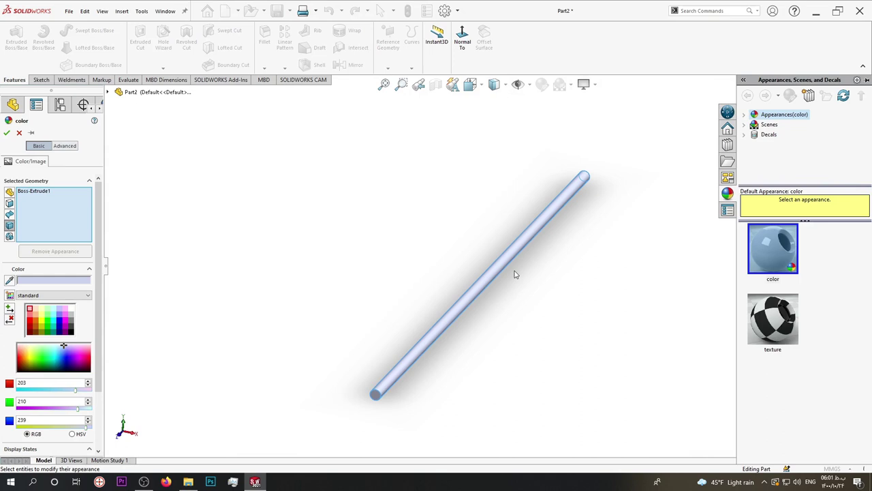
{"action": "left_click", "coordinate": [34, 325]}
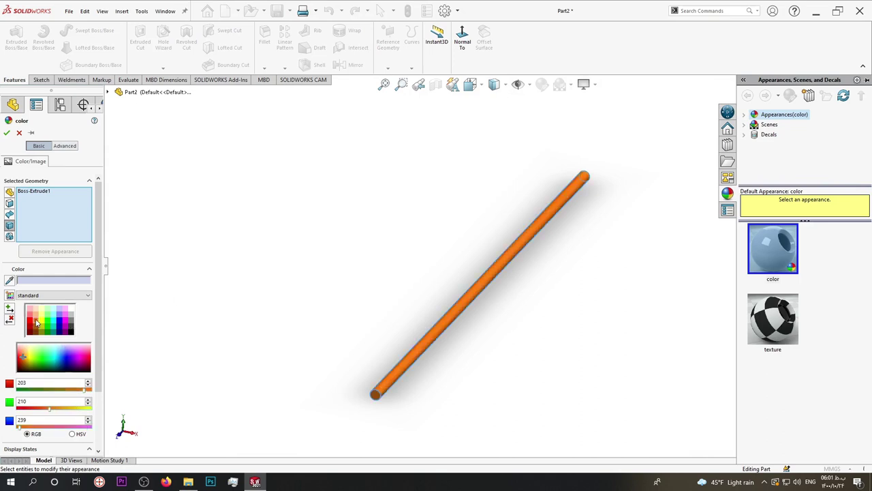
{"action": "left_click", "coordinate": [6, 133]}
{"action": "scroll", "coordinate": [481, 264], "scroll_direction": "up", "scroll_amount": 3}
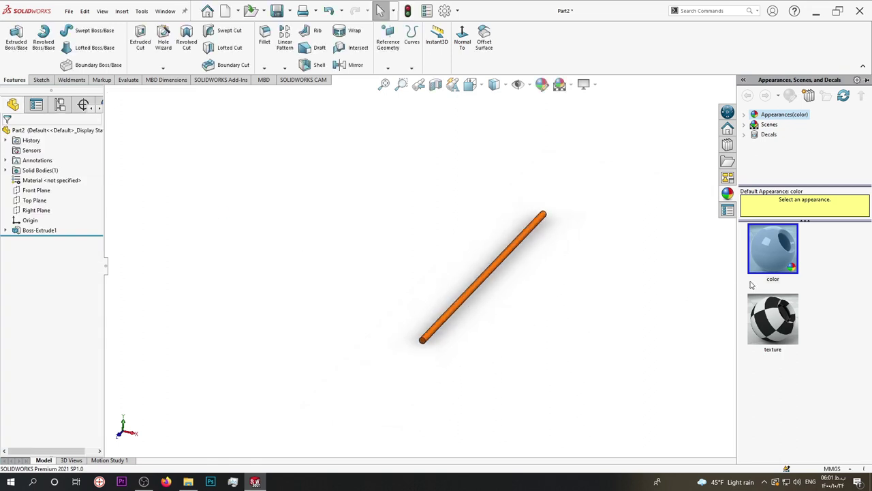
{"action": "left_click", "coordinate": [652, 256]}
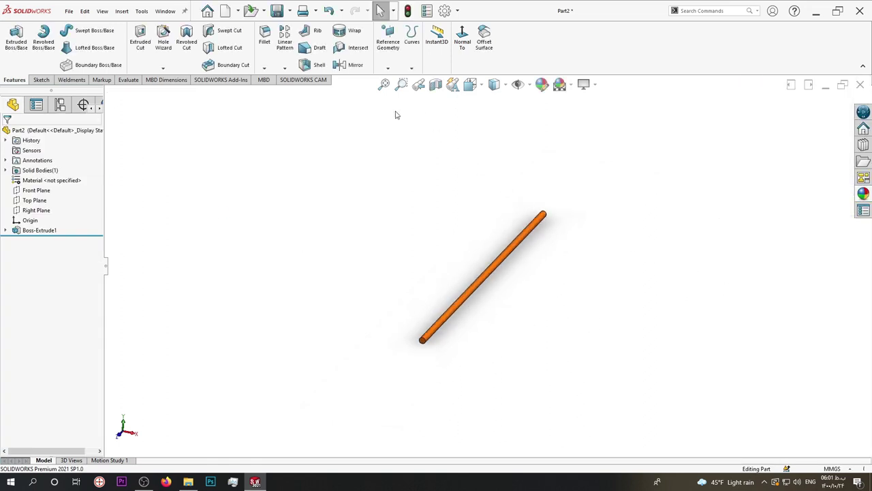
- Start Save As and browse to the D:\solid works project\forklift folder
{"action": "left_click", "coordinate": [289, 10]}
{"action": "left_click", "coordinate": [298, 36]}
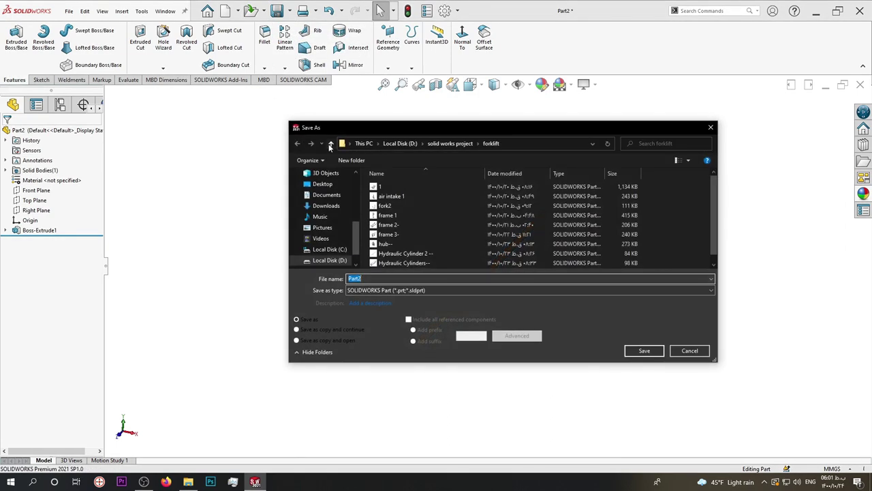
{"action": "left_click", "coordinate": [330, 143]}
{"action": "left_click", "coordinate": [331, 143]}
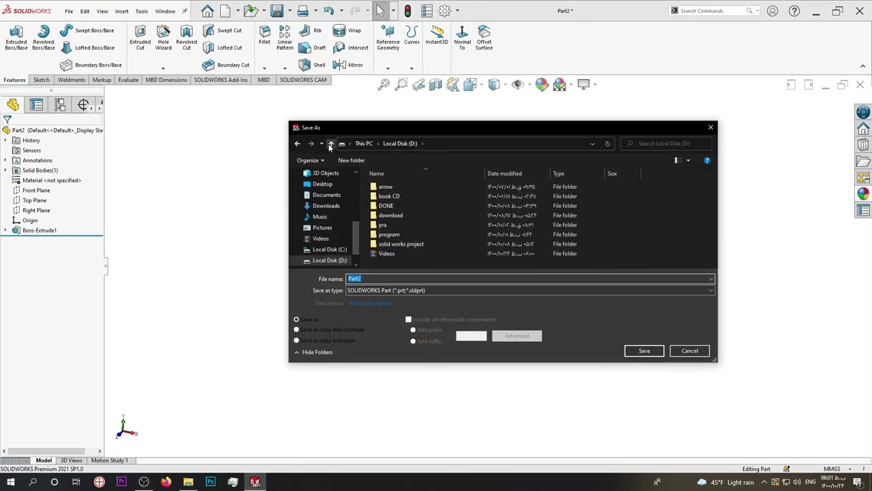
{"action": "double_click", "coordinate": [402, 244]}
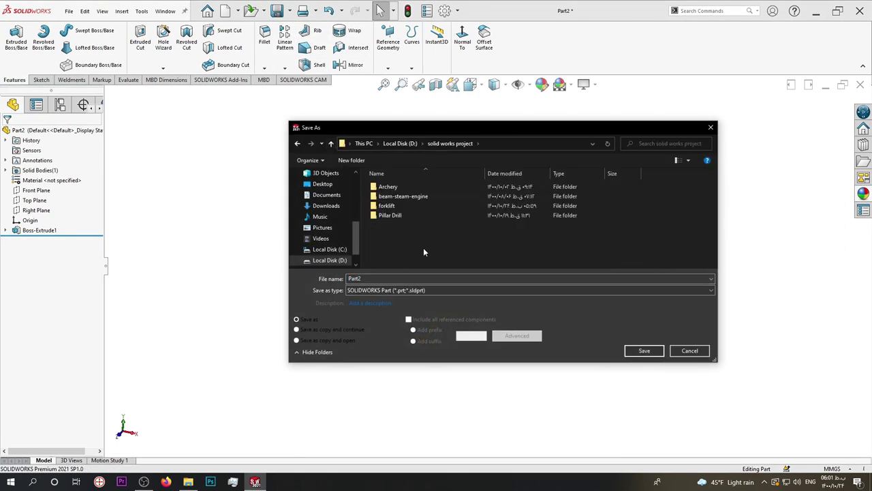
{"action": "double_click", "coordinate": [395, 205]}
{"action": "scroll", "coordinate": [437, 235], "scroll_direction": "down", "scroll_amount": 2}
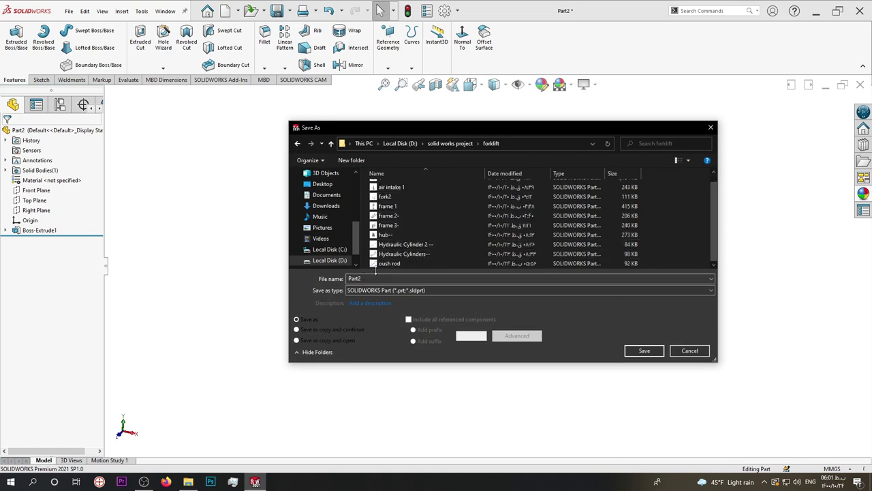
{"action": "mouse_move", "coordinate": [389, 263]}
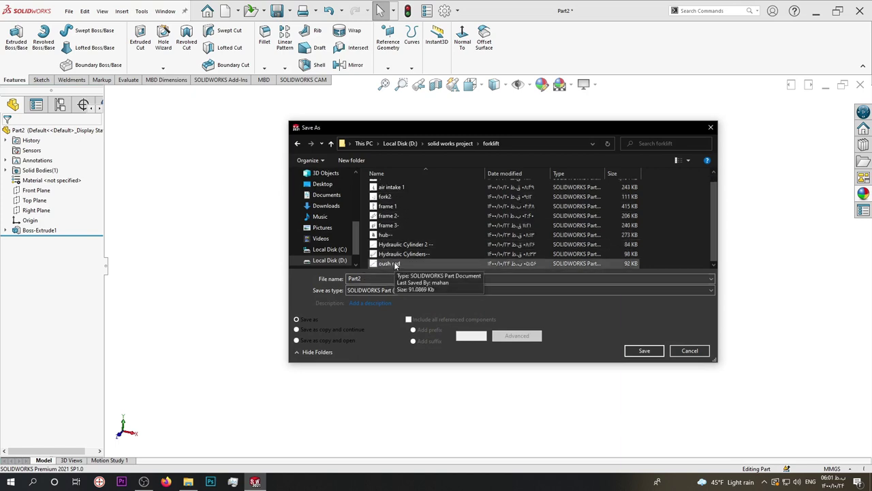
- Name the file 'push rod 2' and save the part
{"action": "left_click", "coordinate": [390, 264]}
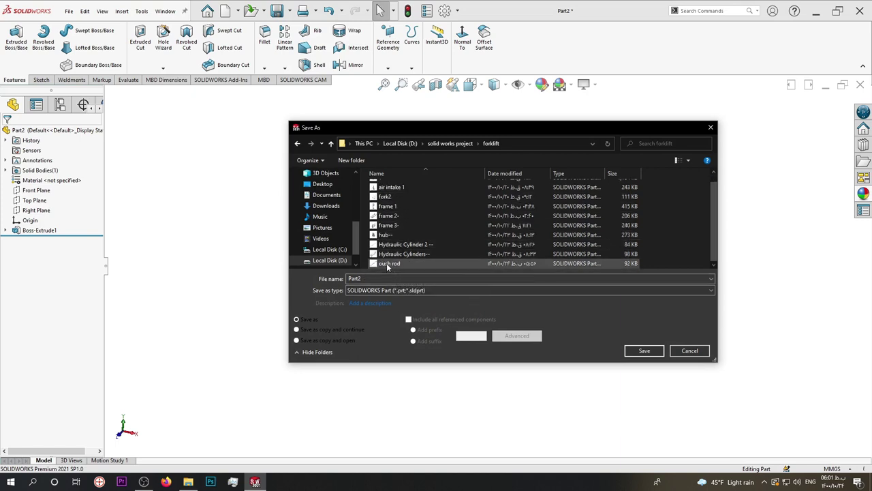
{"action": "key", "text": "Tab"}
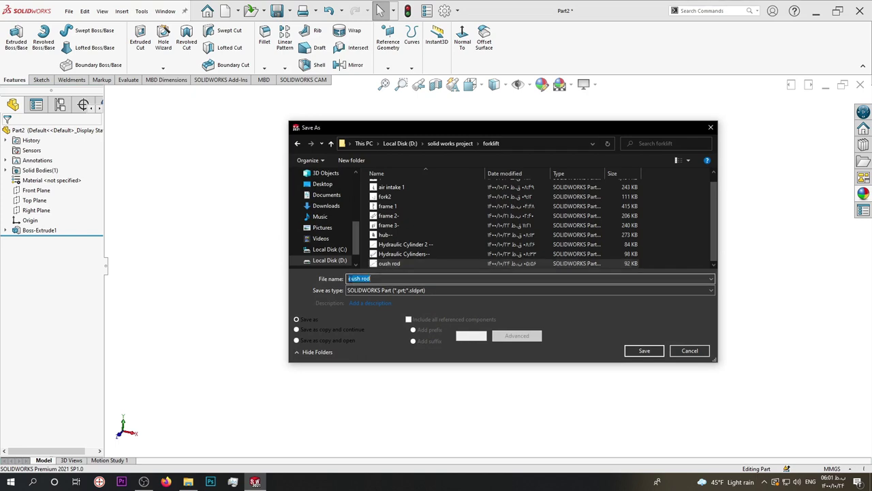
{"action": "key", "text": "BackSpace"}
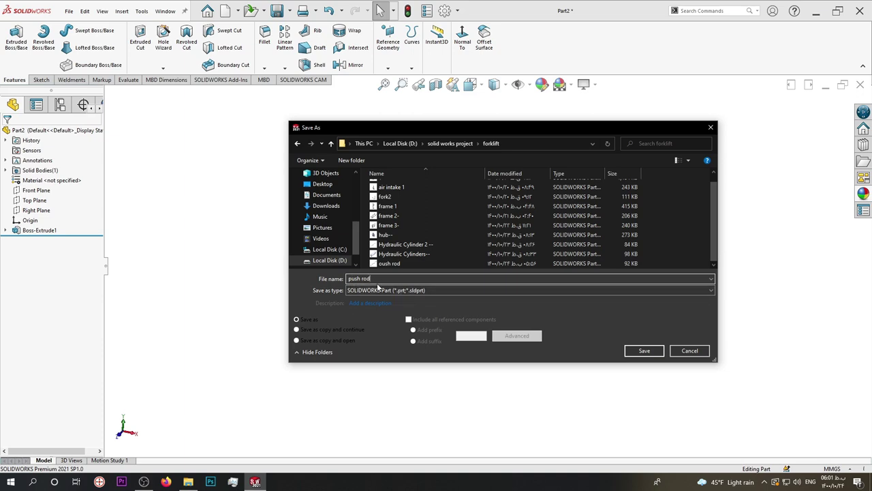
{"action": "type", "text": "2"}
{"action": "left_click", "coordinate": [643, 350]}
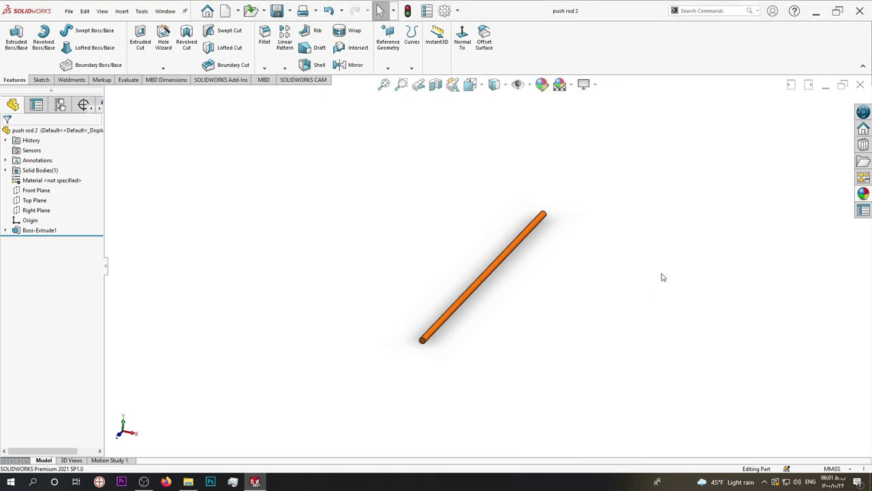